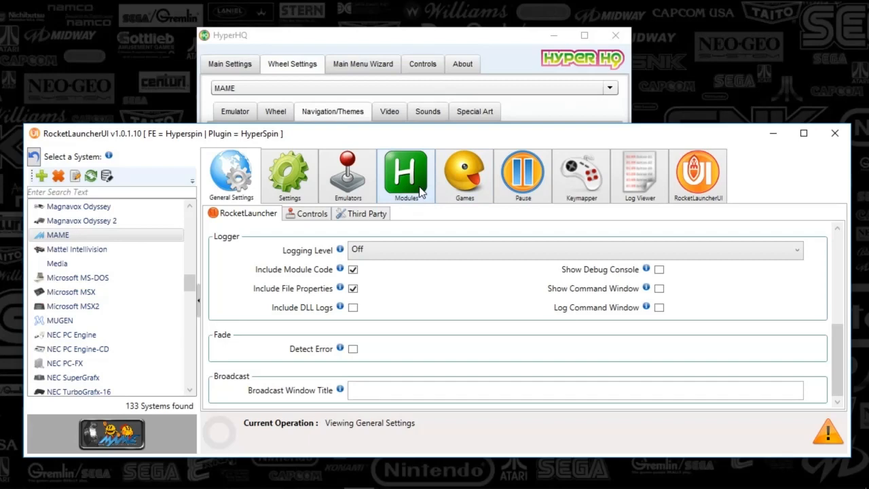
- Review MAME's ROM path and emulator configuration, and select the MAME.ahk entry among the installed modules
left_click(404, 171)
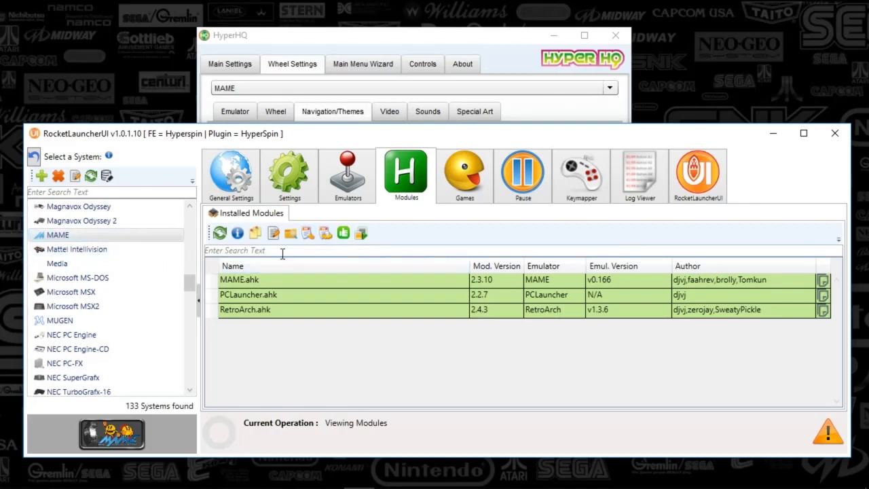
left_click(241, 280)
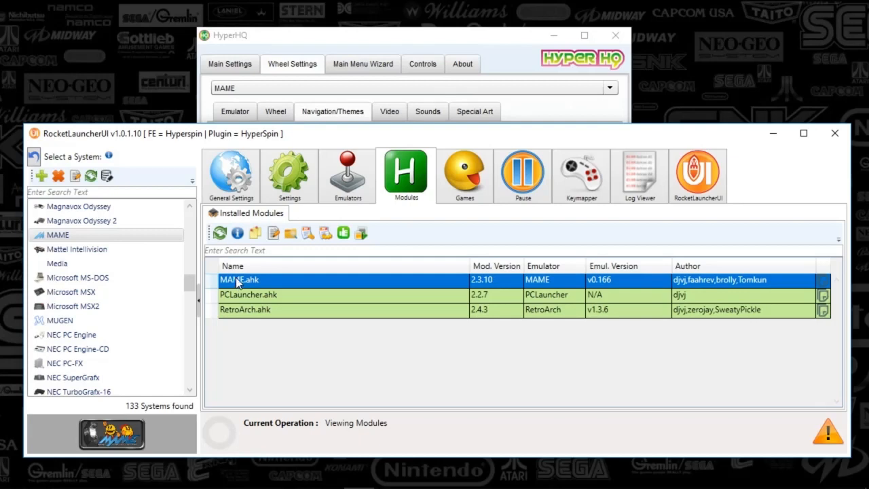
left_click(364, 182)
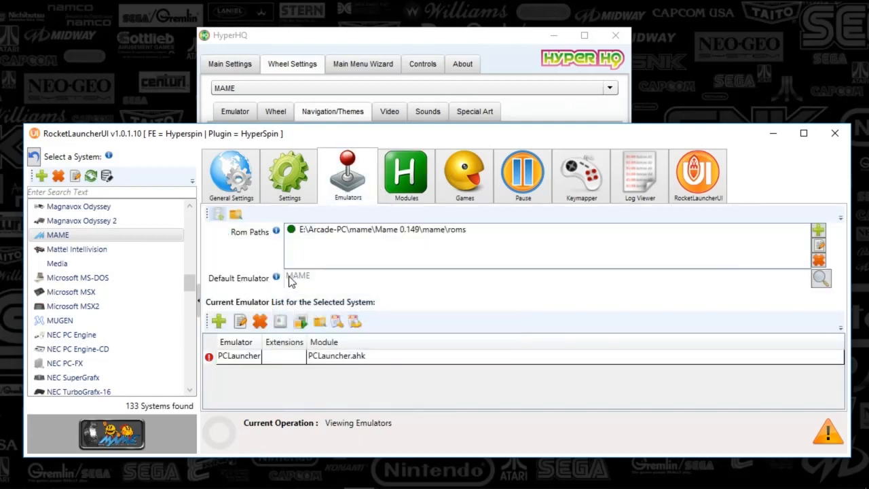
left_click(411, 196)
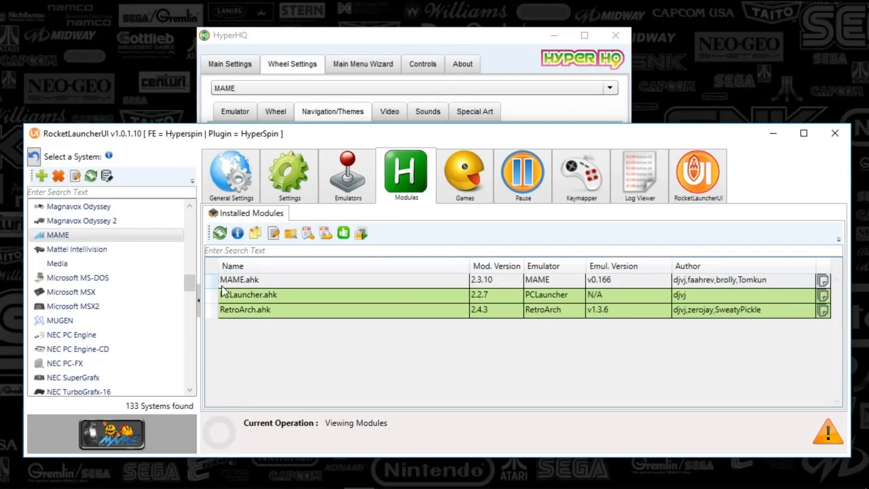
- Launch the emulator directly from the MAME.ahk module to test it, and quit MAMEUIFX64
left_click(363, 234)
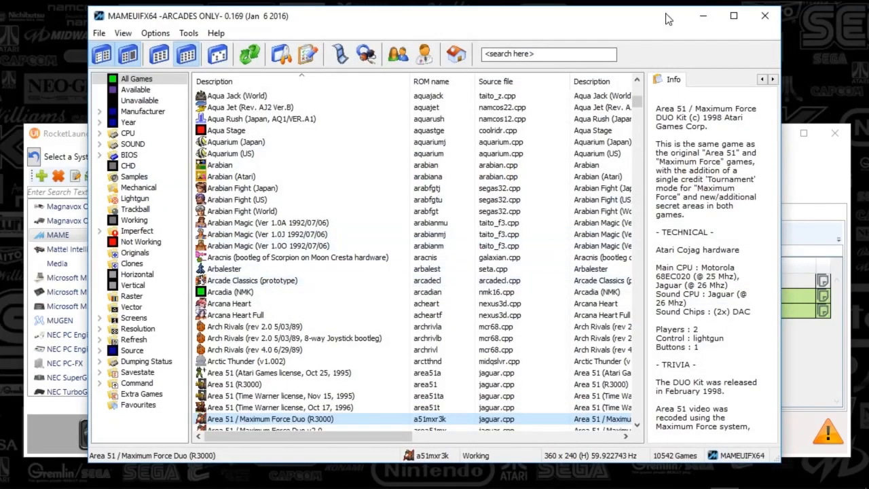
left_click(764, 16)
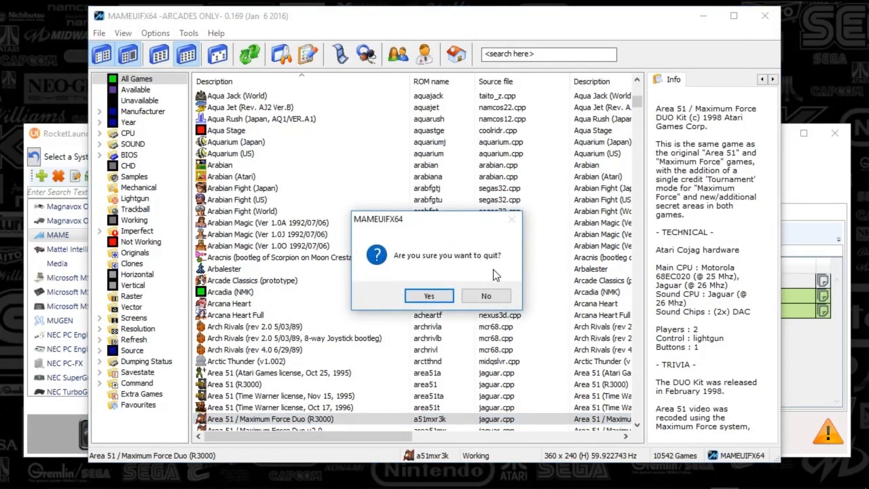
left_click(426, 296)
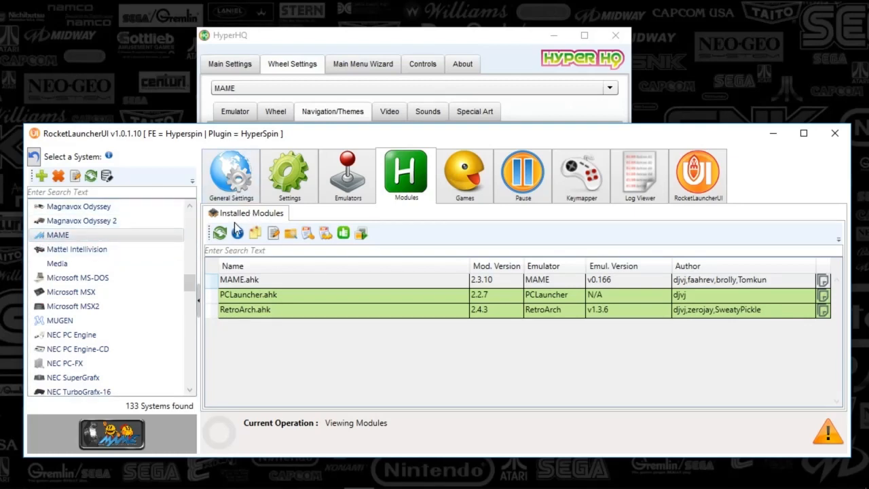
- Set the Logger's Logging Level to Troubleshooting in RocketLauncher's general settings
left_click(237, 195)
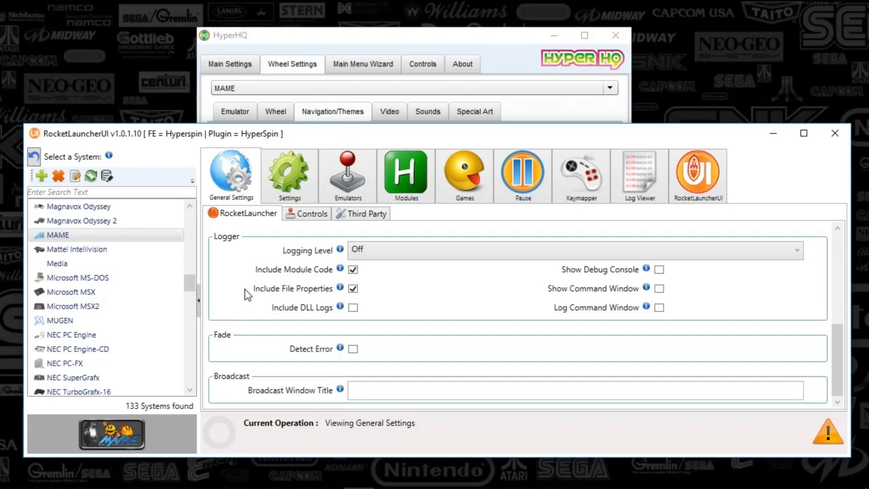
scroll(310, 261, "up", 4)
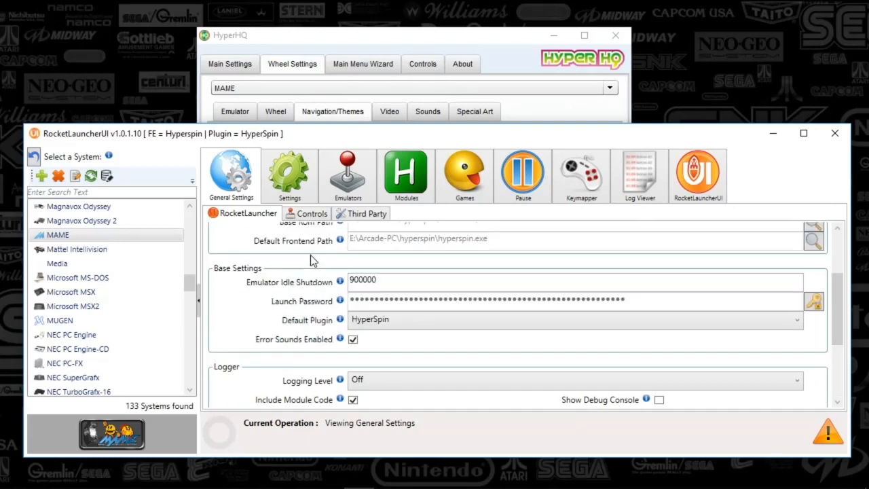
scroll(310, 254, "down", 2)
scroll(310, 254, "down", 1)
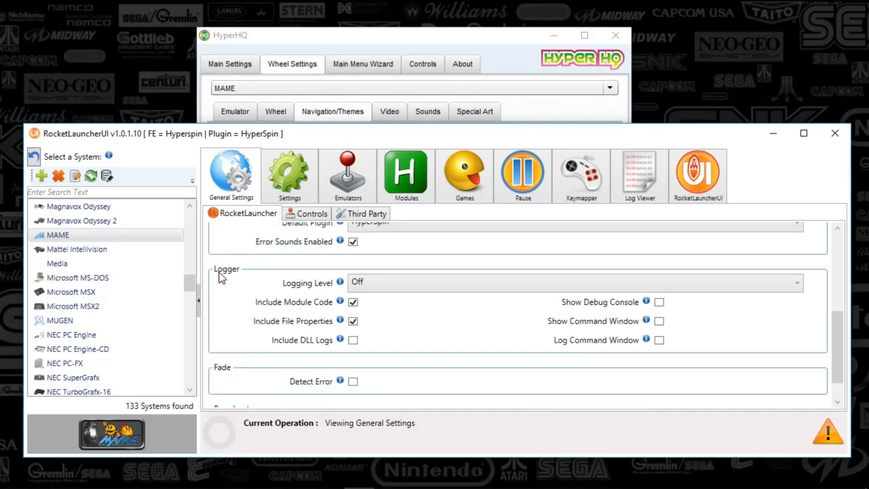
left_click(358, 285)
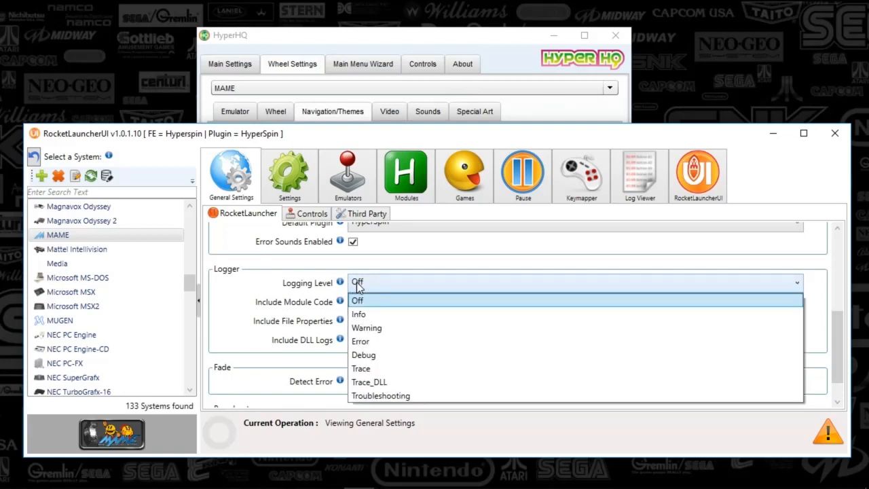
left_click(367, 396)
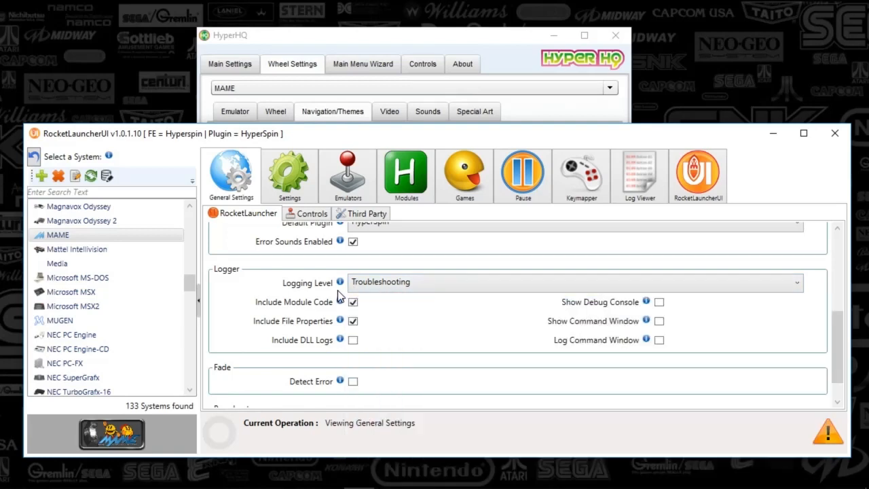
- Try to load the RocketLauncher.log file in the log viewer
left_click(638, 173)
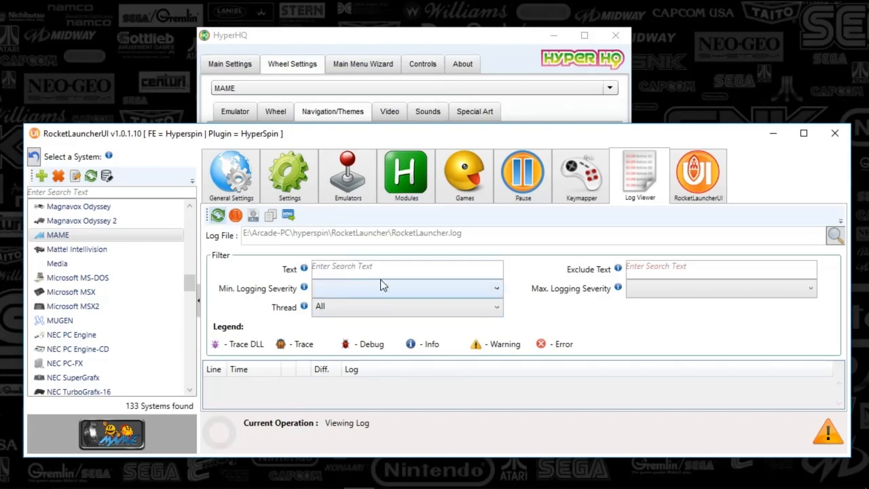
left_click(217, 215)
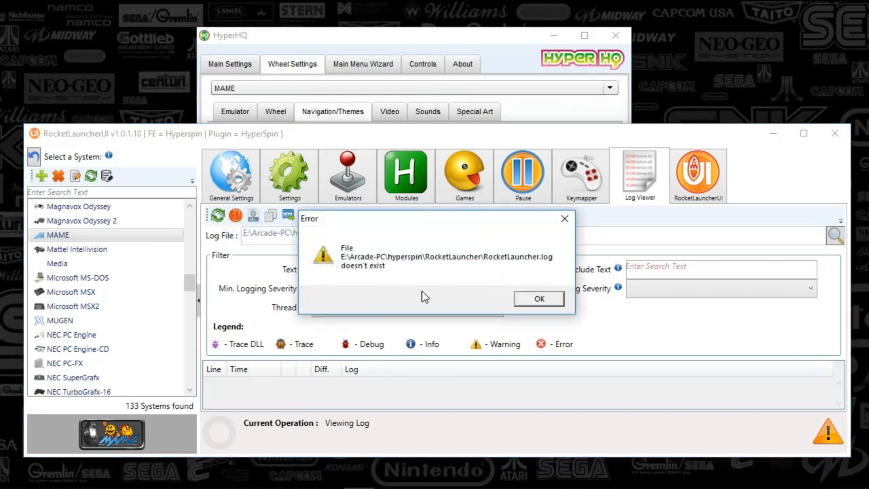
left_click(541, 300)
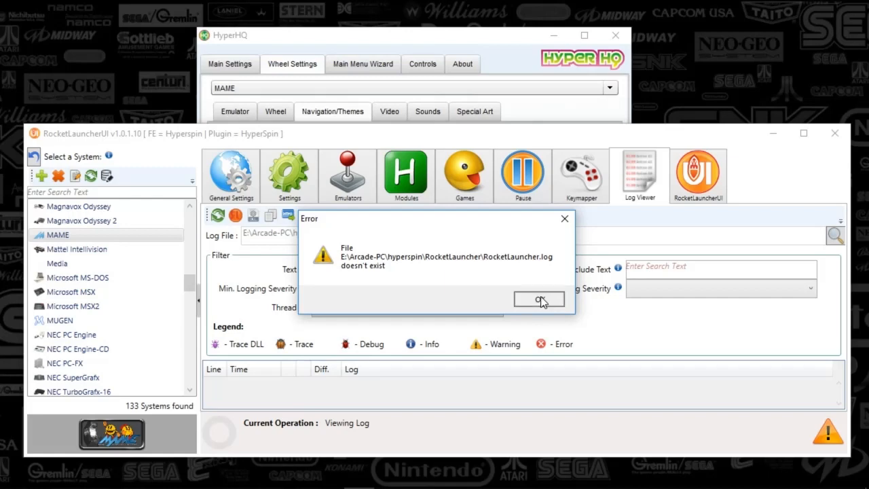
- Examine the ffreveng and ffrevng10 Final Fight Revenge entries and their neighbours in MAME's game audit list
left_click(468, 192)
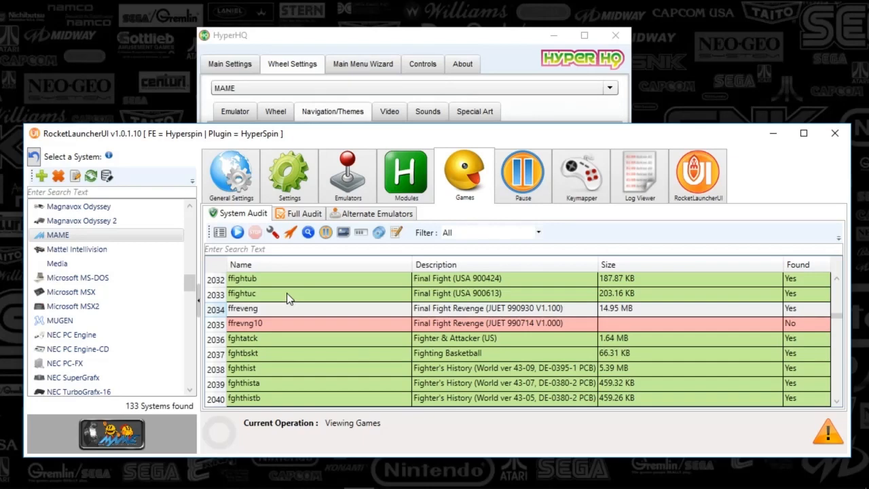
left_click(349, 295)
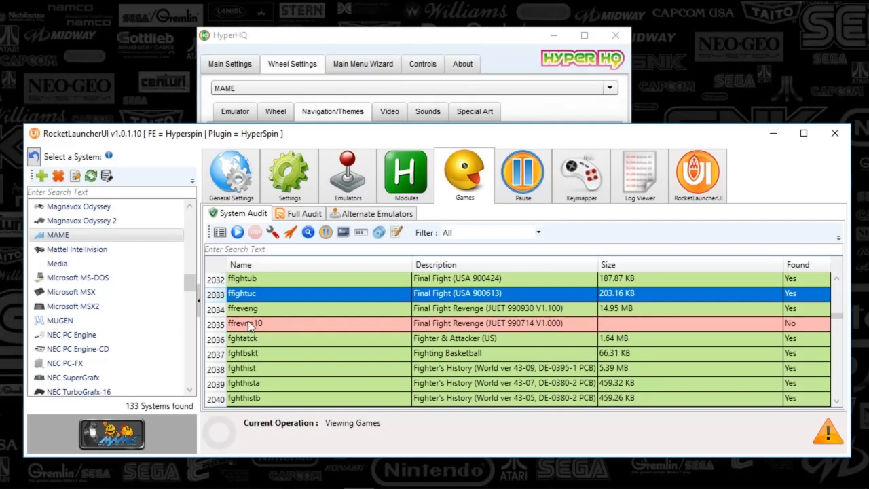
left_click(264, 324)
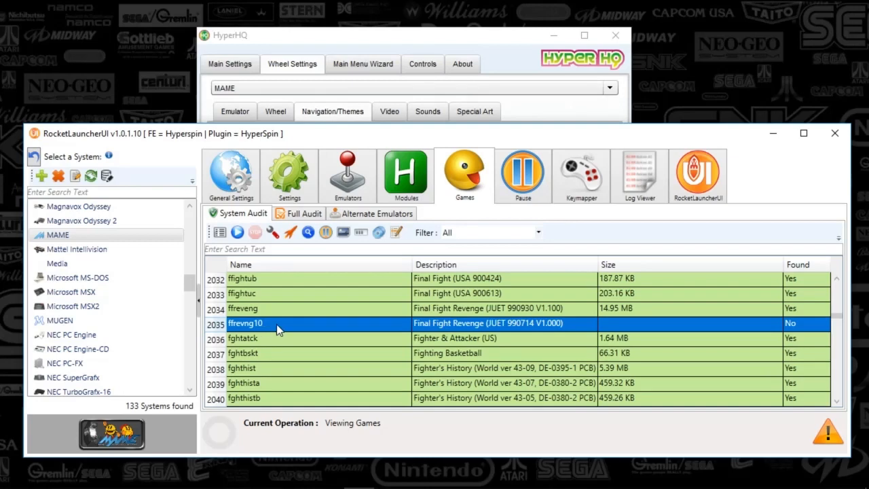
left_click(254, 309)
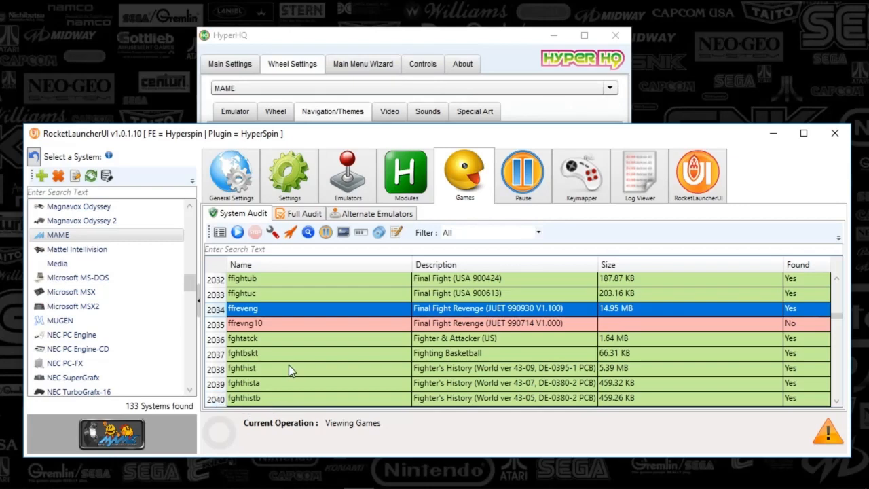
left_click(305, 353)
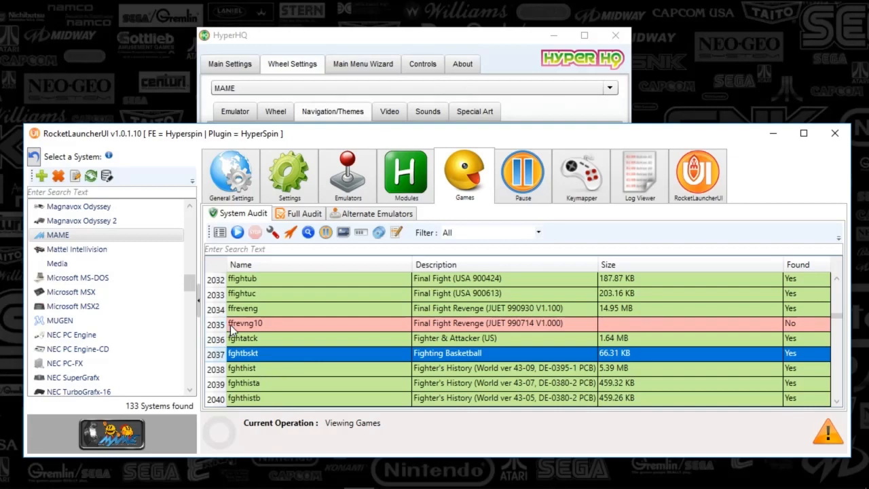
left_click(278, 325)
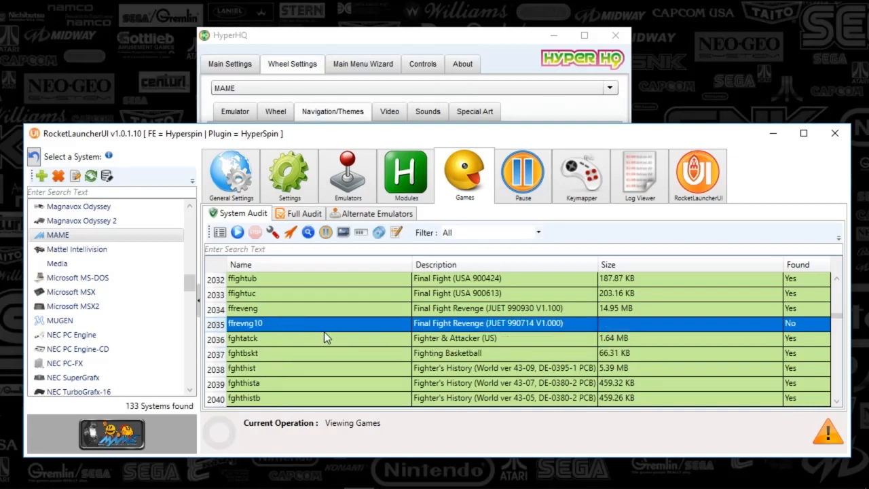
left_click(288, 311)
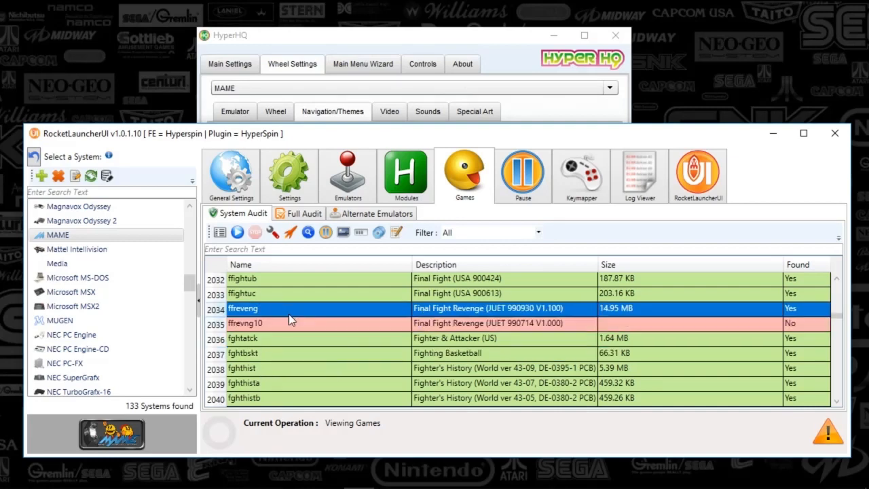
- Run the system audit for the MAME games and review HyperHQ's MAME wheel filters while it runs
left_click(237, 232)
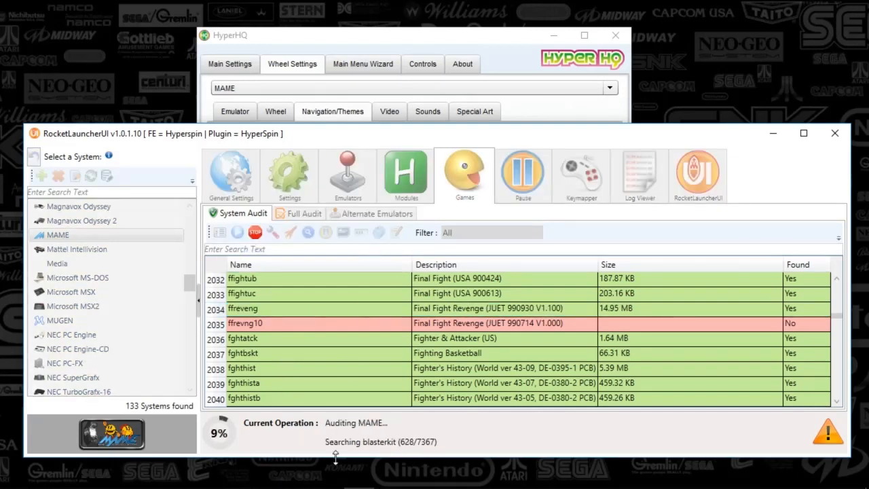
left_click(435, 34)
left_click_drag(415, 37, 438, 33)
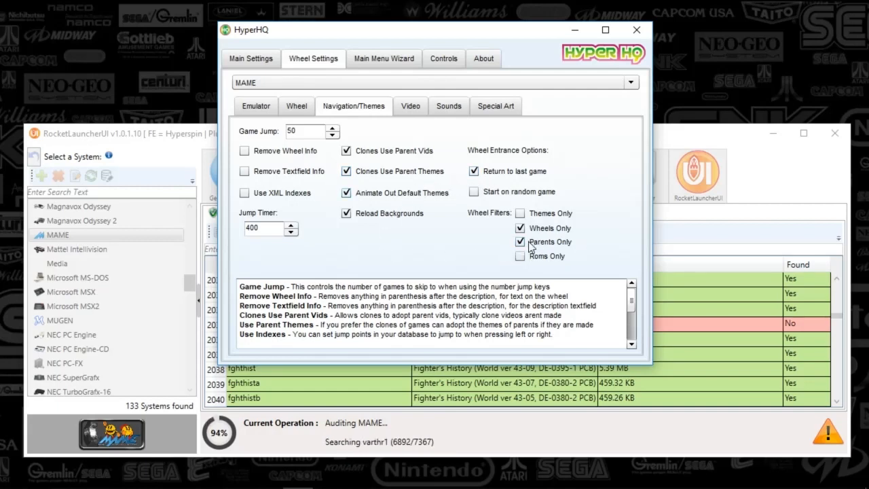
left_click(675, 143)
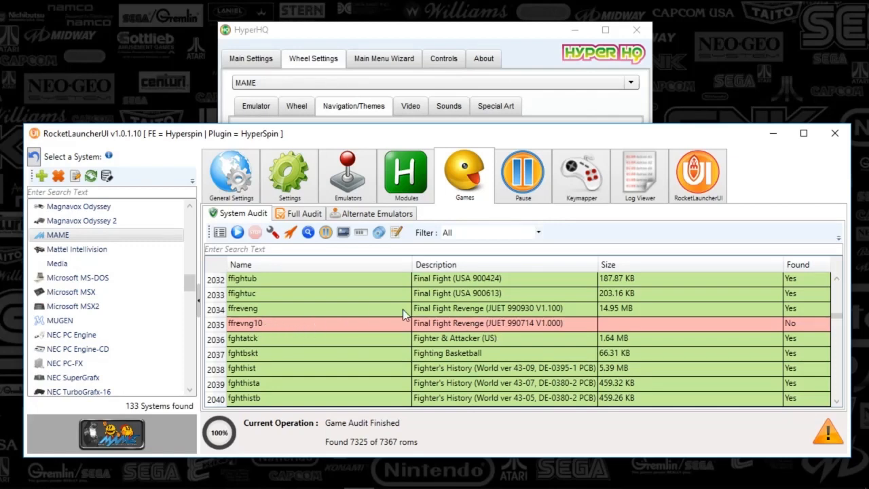
- Compare the audited ffreveng and ffrevng10 entries against the MAME wheel filters in HyperHQ, ending back in RocketLauncherUI's game list
left_click(248, 307)
left_click(327, 323)
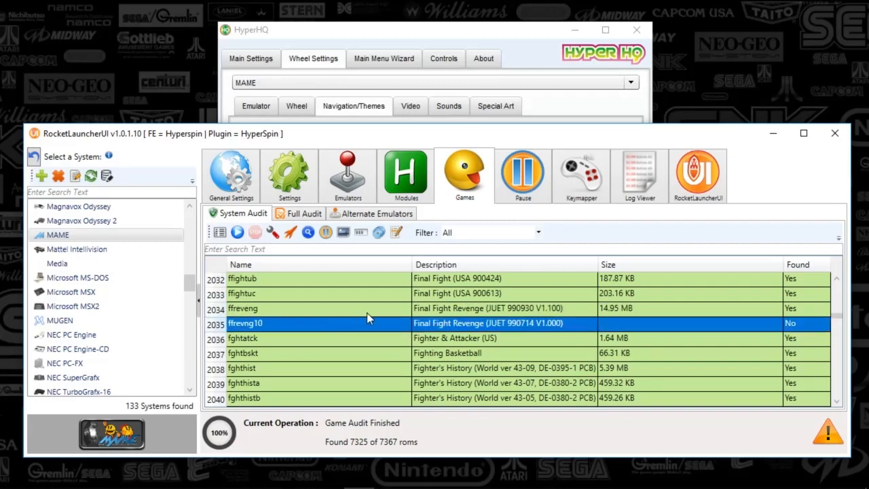
left_click(367, 311)
left_click(307, 338)
left_click(290, 325)
left_click(504, 44)
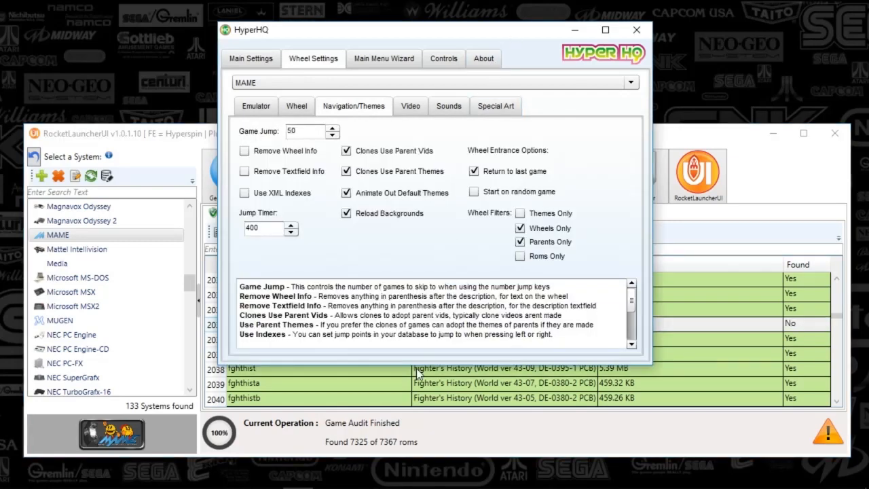
left_click(386, 374)
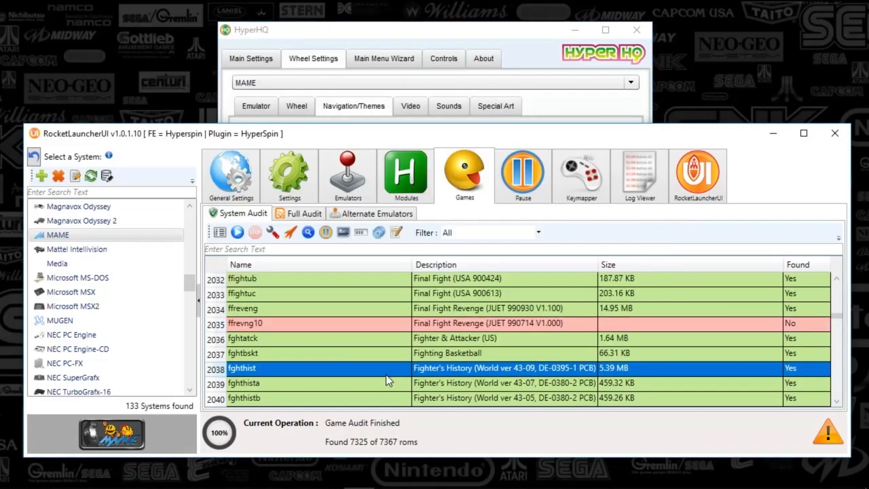
- Launch the ffrevng10 game from the audit list and load RocketLauncher.log in the log viewer
left_click(282, 325)
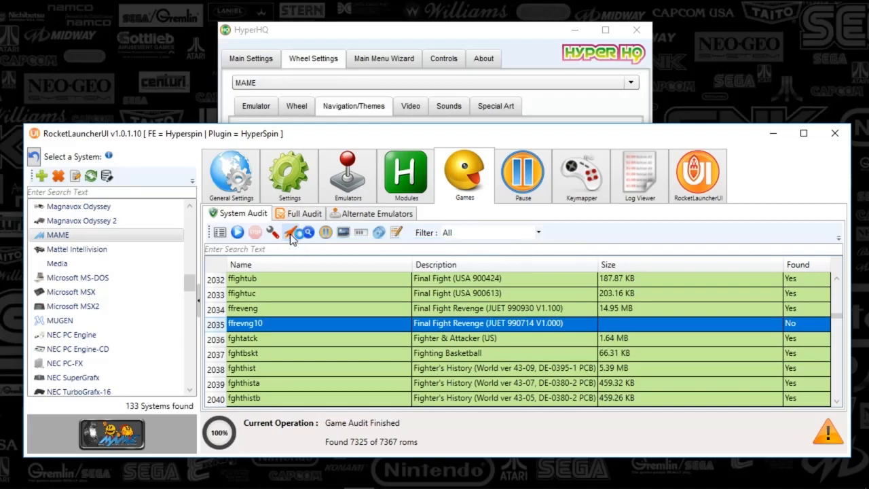
left_click(321, 236)
left_click(656, 184)
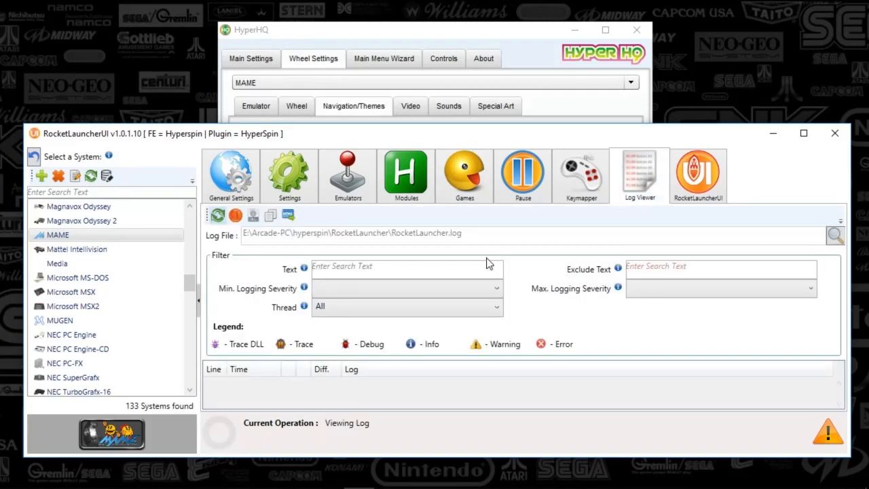
left_click(217, 215)
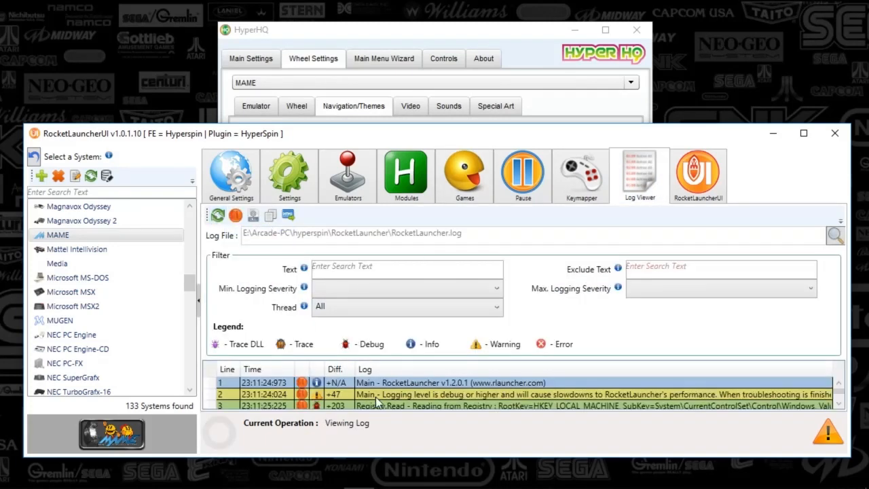
- Skim the unfiltered RocketLauncher.log entries and check which minimum logging severity levels are available
left_click_drag(333, 127, 345, 18)
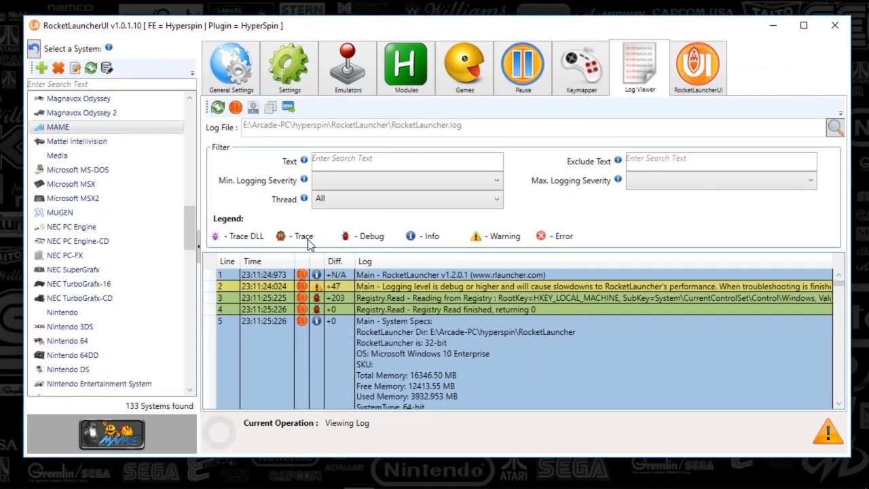
left_click(342, 199)
left_click(320, 184)
left_click(329, 181)
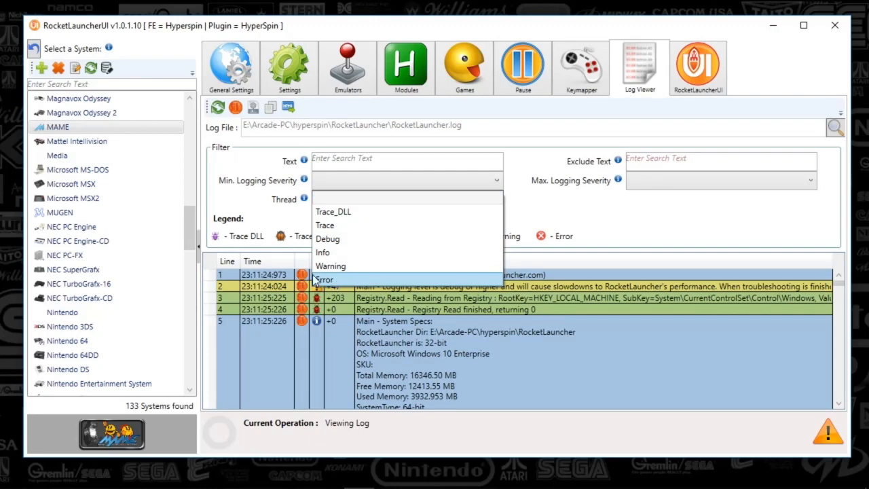
left_click(501, 331)
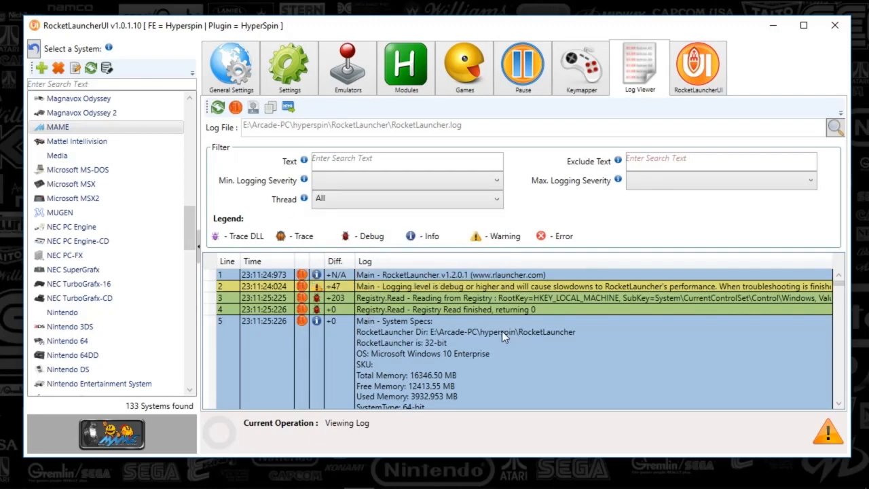
left_click(465, 346)
scroll(465, 346, "down", 5)
scroll(464, 345, "down", 4)
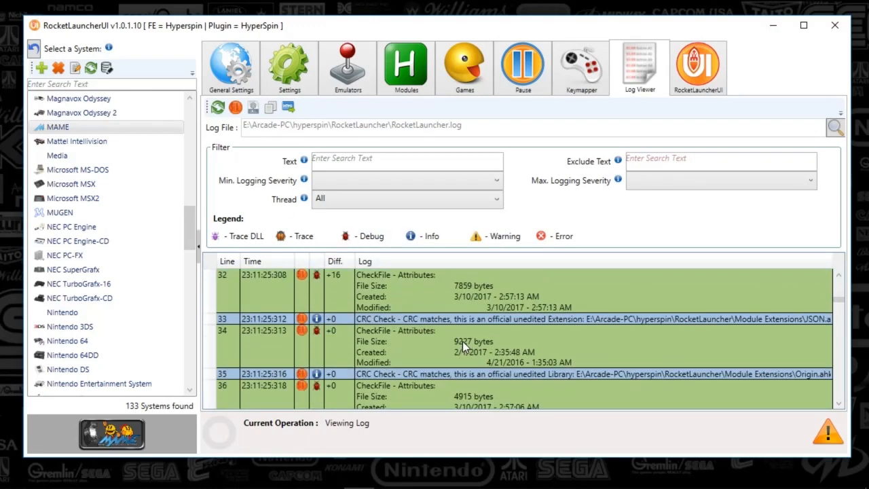
scroll(460, 339, "up", 8)
scroll(459, 336, "up", 5)
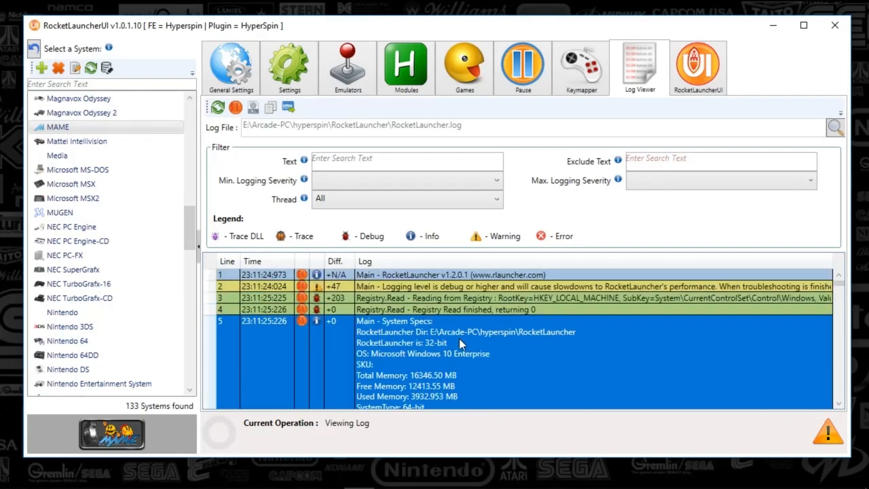
- Filter the log to a minimum severity of Error and examine the missing-ROM and CRC check entries
left_click(359, 183)
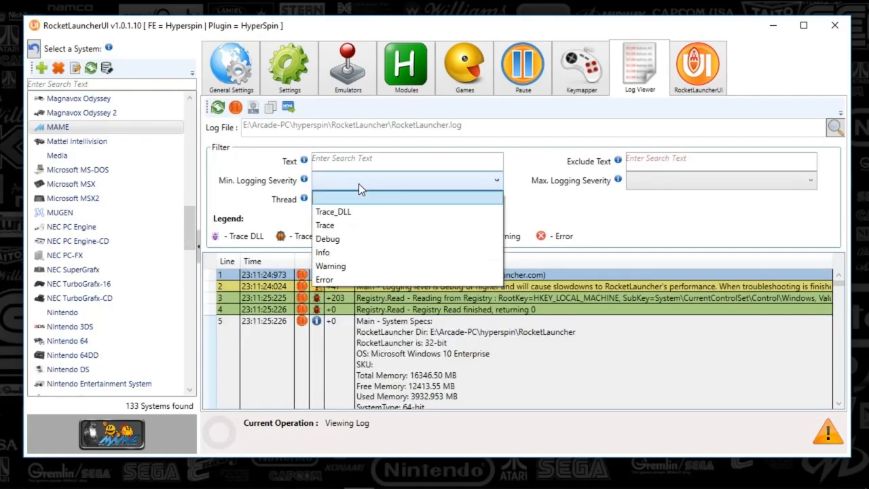
left_click(350, 280)
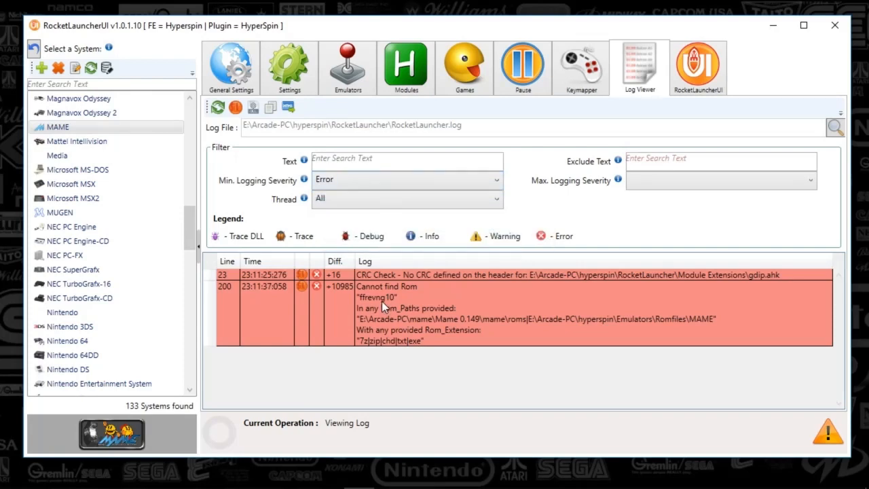
left_click(361, 291)
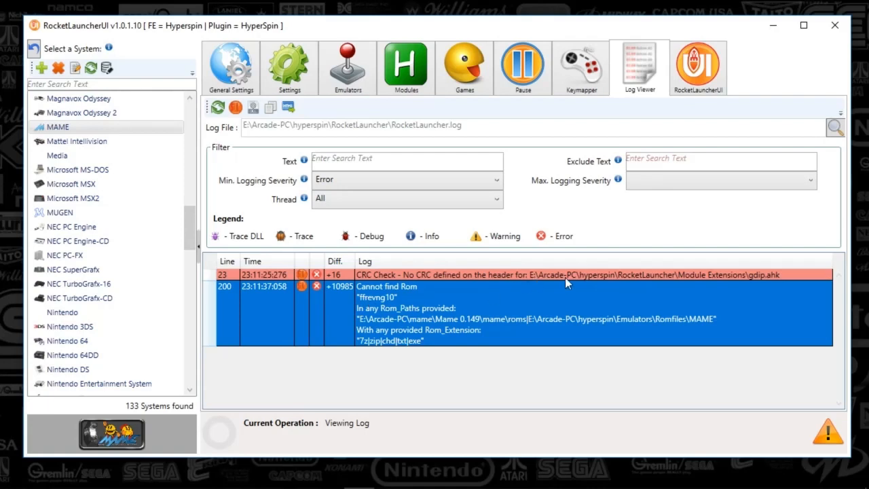
left_click(335, 280)
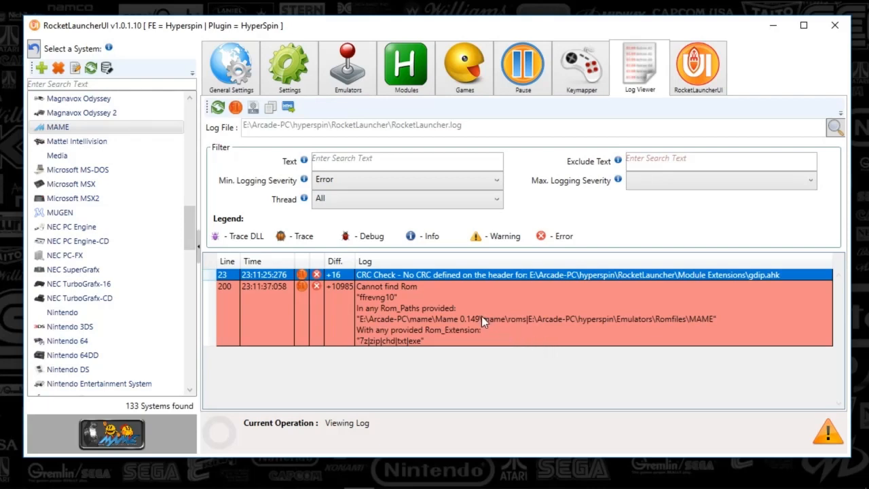
- Set the log filter range from Warning to Error and examine the CRC check entry for gdip.ahk
left_click(644, 178)
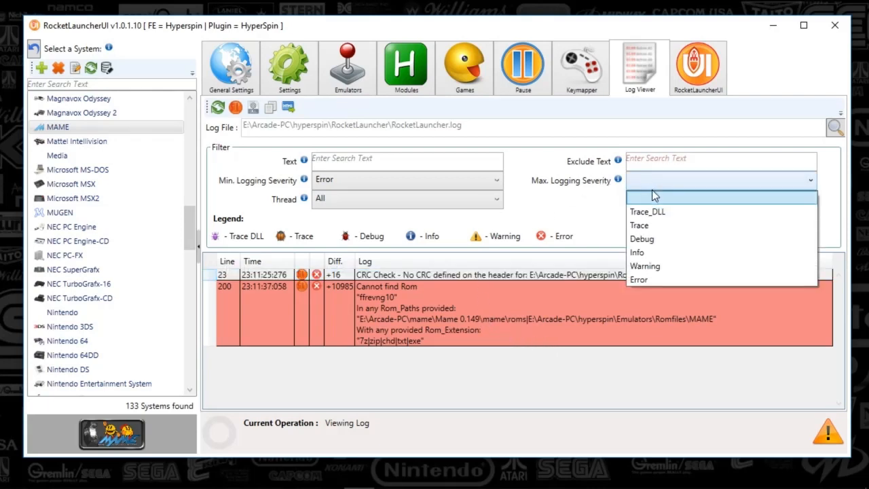
left_click(653, 278)
left_click(453, 182)
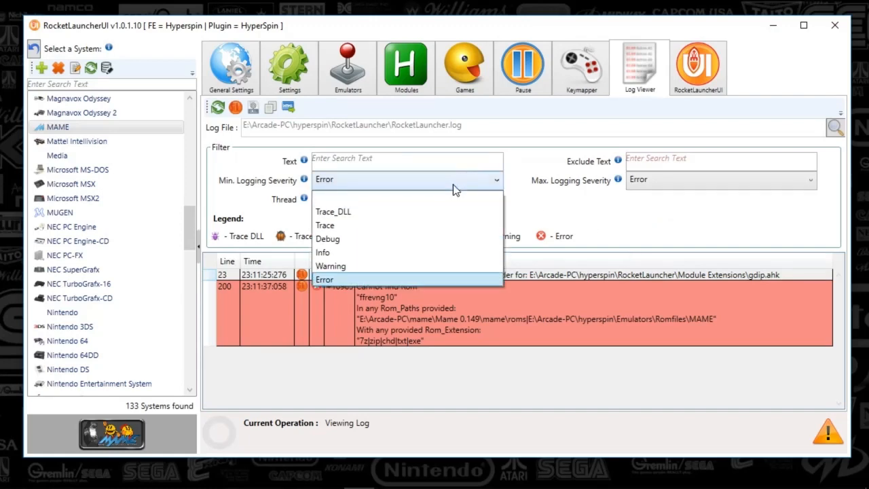
left_click(339, 267)
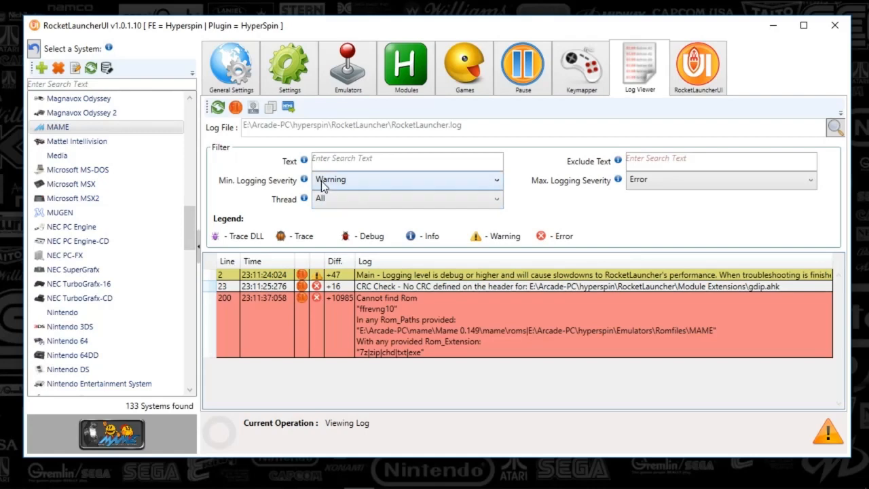
left_click(452, 313)
left_click(399, 287)
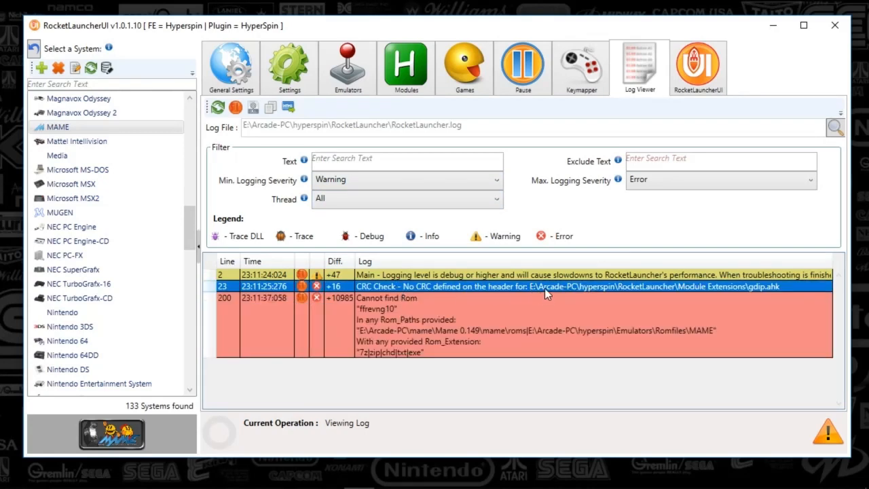
- Clear the minimum and maximum logging severity filters and refresh the log
left_click(442, 179)
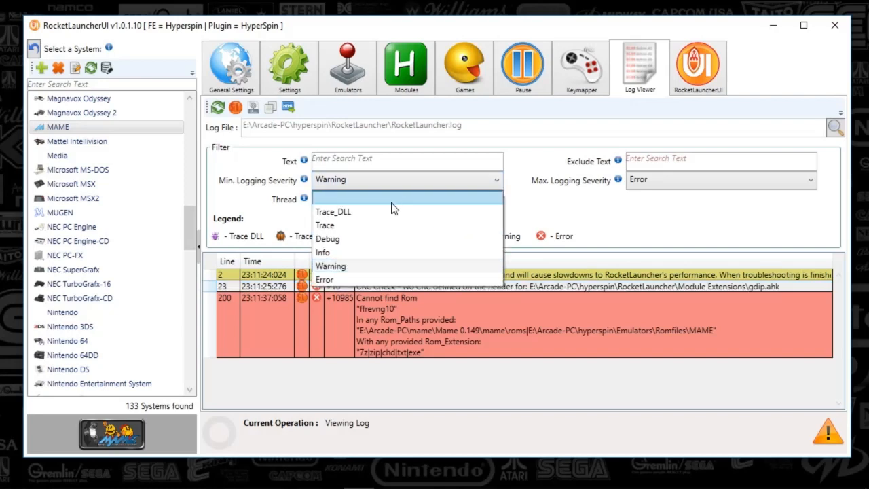
left_click(389, 201)
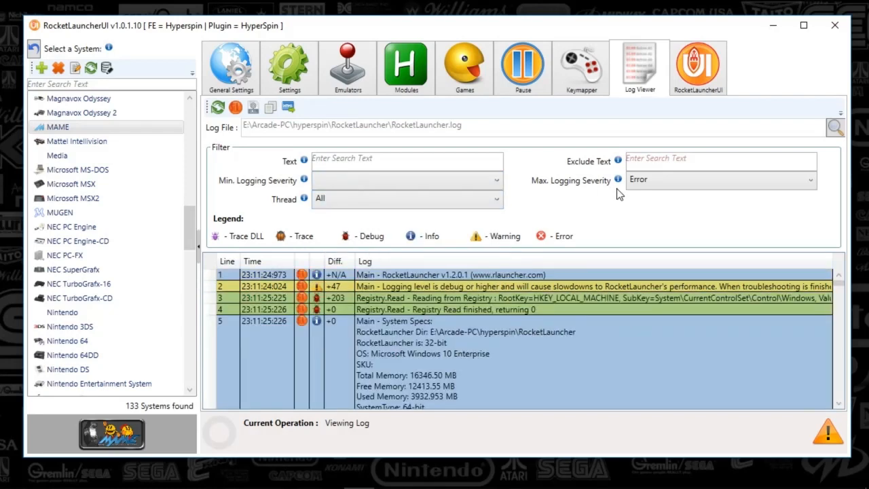
left_click(657, 178)
left_click(656, 194)
left_click(215, 113)
- Review MAME's main settings and its general Fade settings, including the Fade In and Fade Out options
left_click(289, 75)
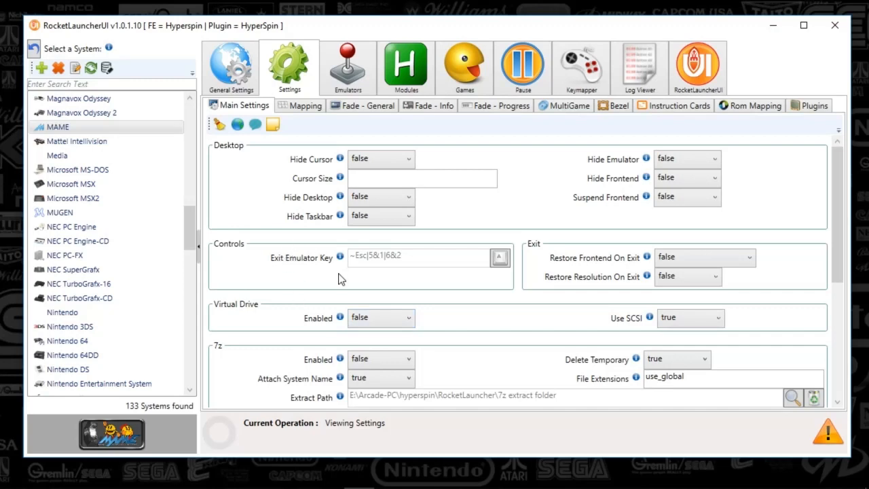
left_click(376, 109)
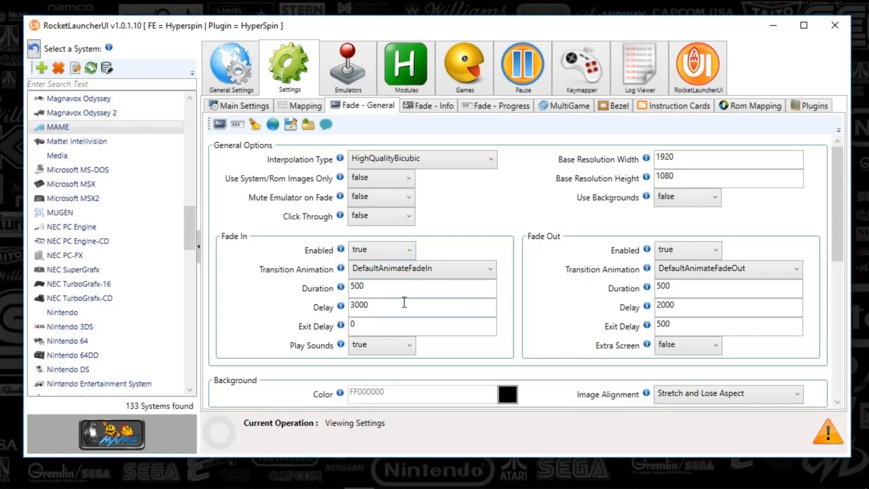
- Set RocketLauncher's general logging level to Off
left_click(248, 64)
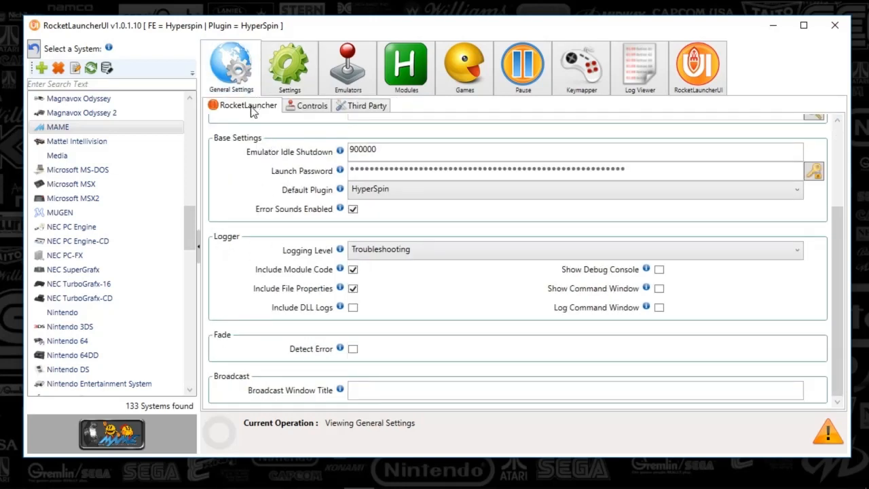
left_click(407, 250)
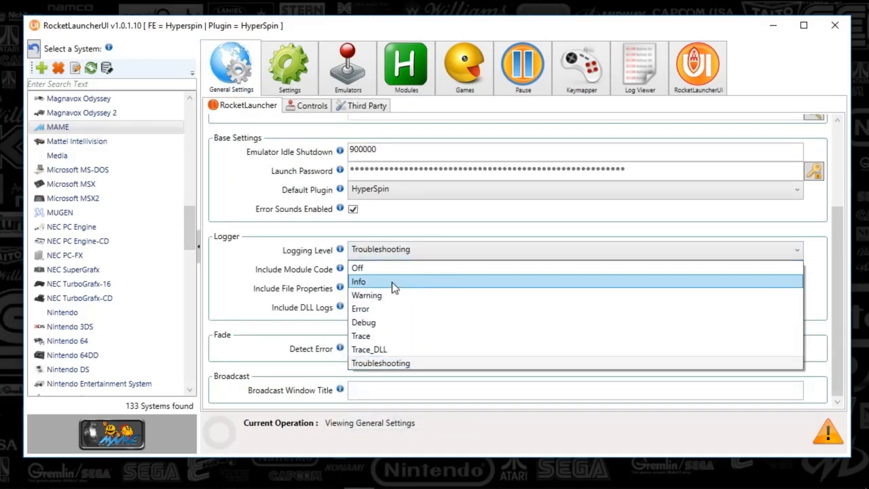
left_click(371, 268)
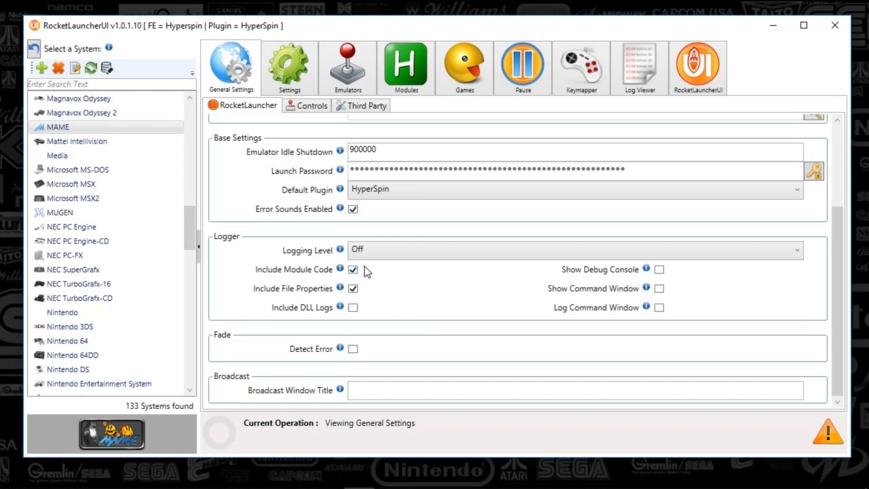
- Recheck the ffrevng10 entry against the neighbouring ffreveng and fghtatck games in MAME's system audit
left_click(465, 72)
left_click(345, 231)
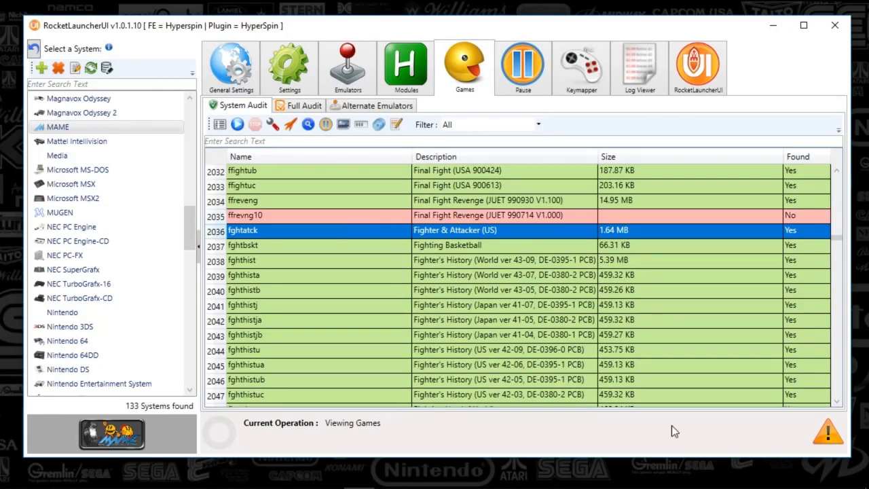
left_click(371, 216)
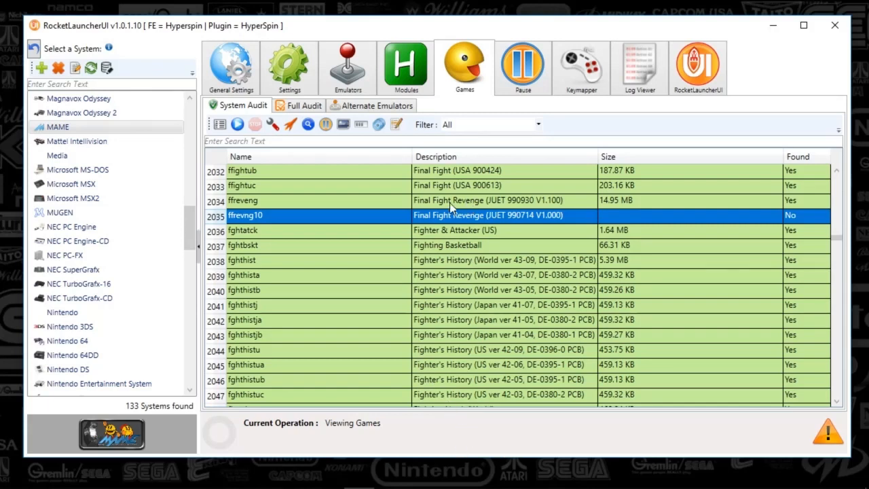
left_click(273, 229)
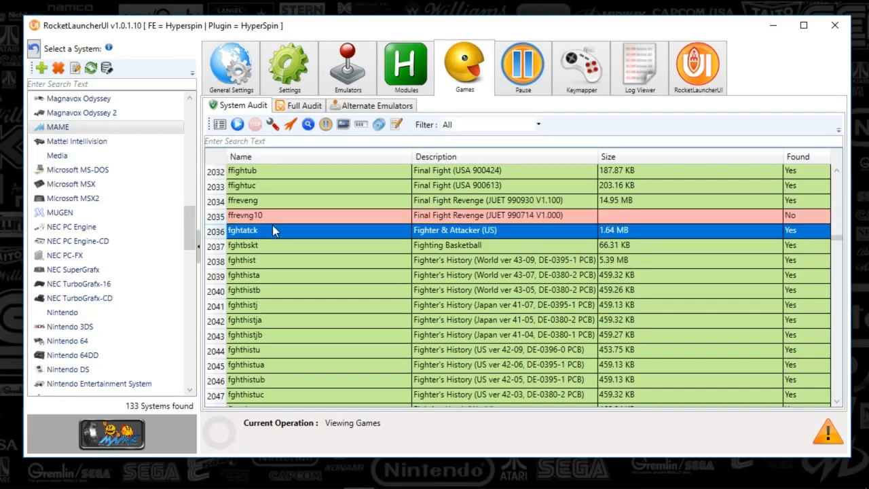
left_click(237, 216)
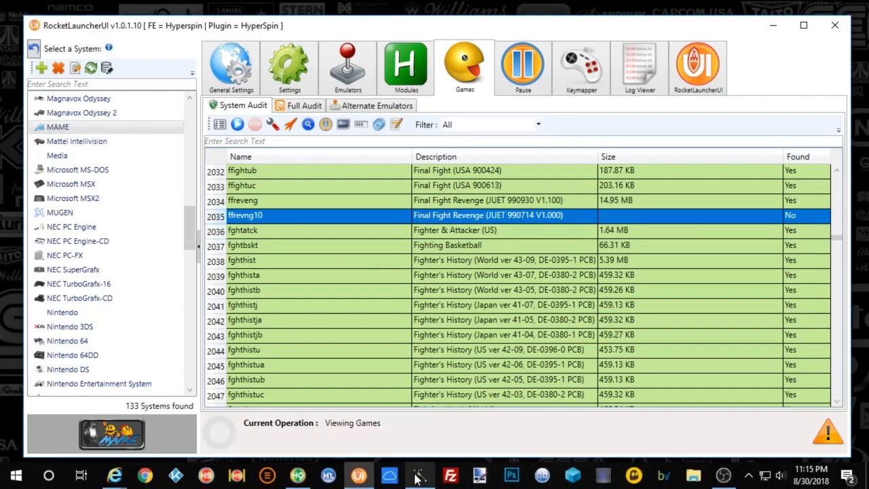
- Switch to Hypermintd and check the wheel and theme availability of the 1942p entry in the MAME game list
mouse_move(417, 479)
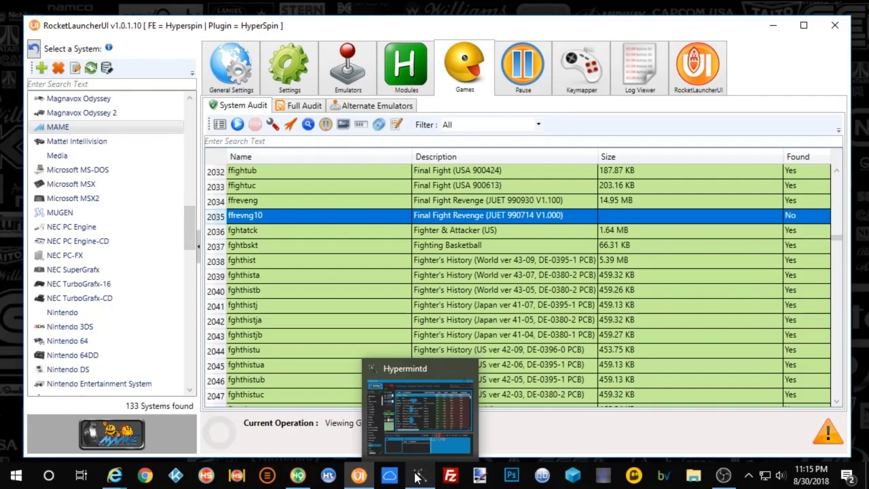
left_click(417, 478)
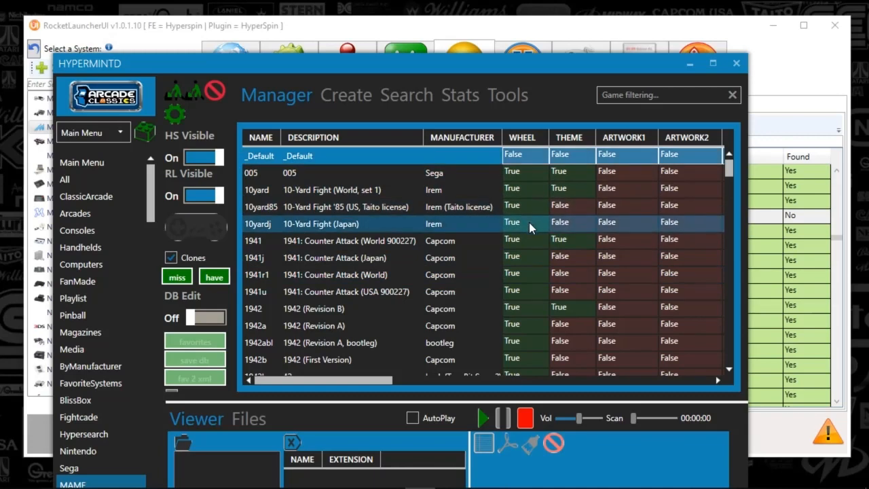
scroll(531, 239, "down", 3)
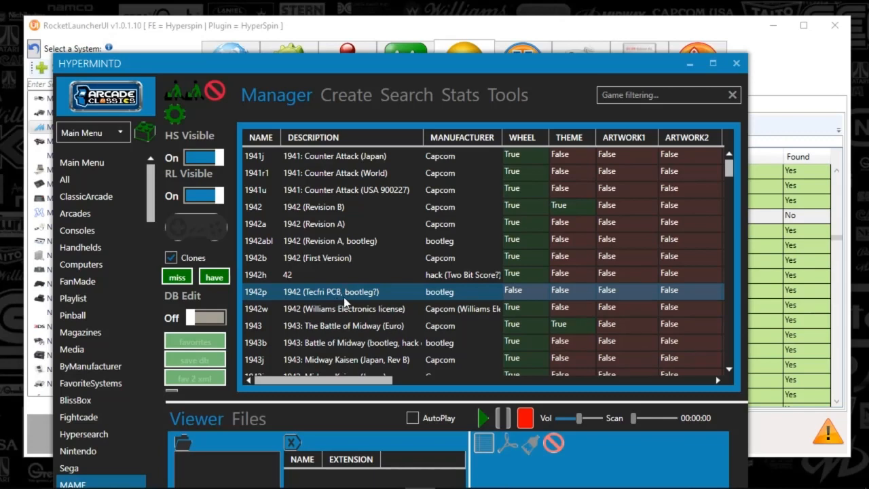
left_click(528, 276)
left_click(541, 293)
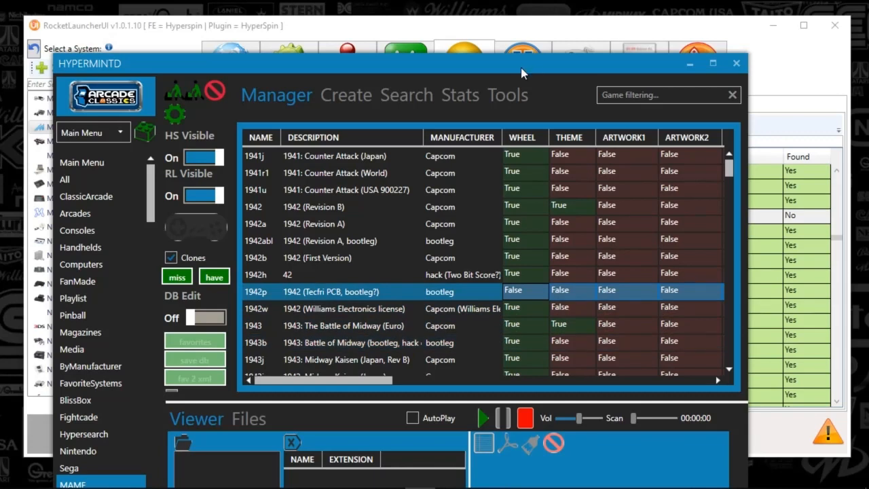
- Compare the wheel and theme availability of 1942p and 1942w, and close Hypermintd
left_click_drag(520, 67, 518, 27)
left_click(518, 268)
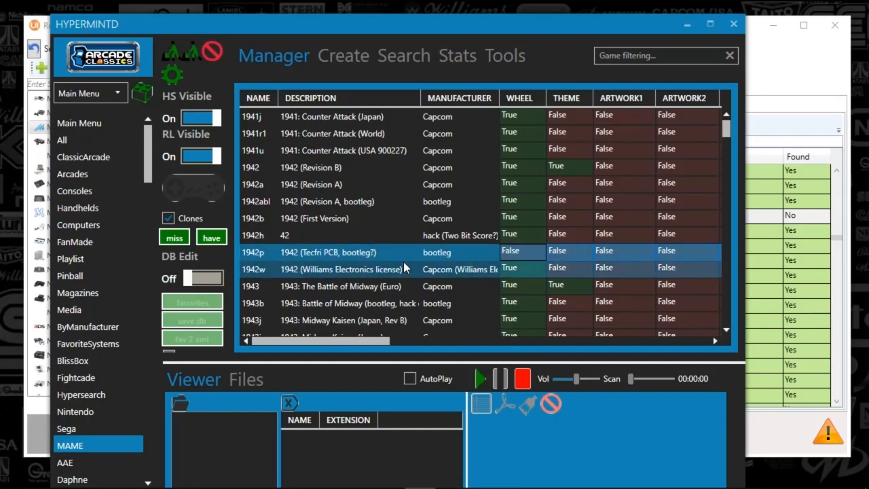
left_click(576, 267)
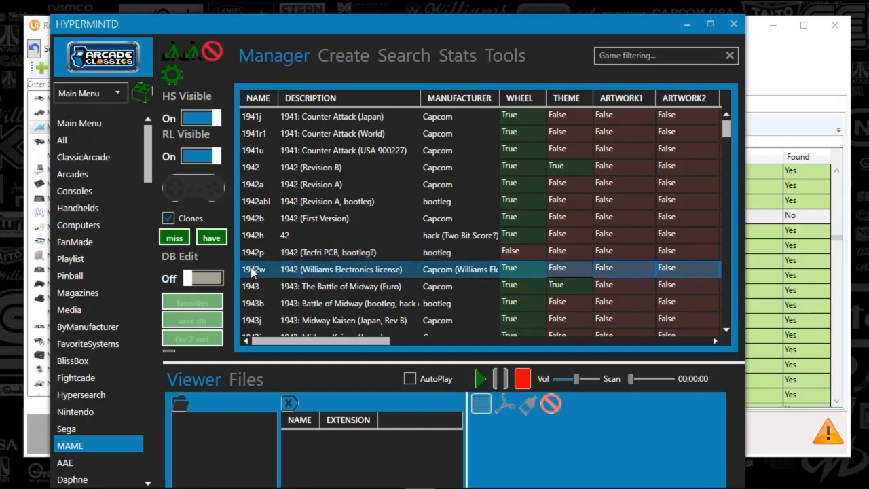
left_click(565, 251)
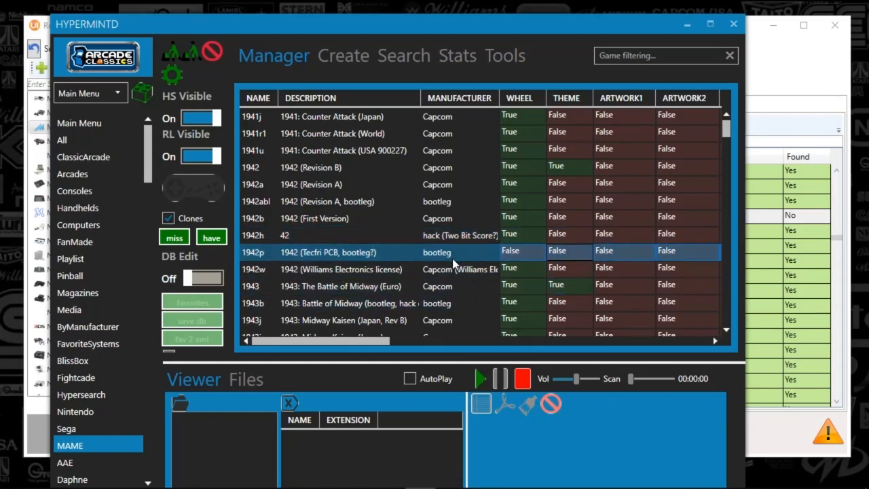
left_click(734, 24)
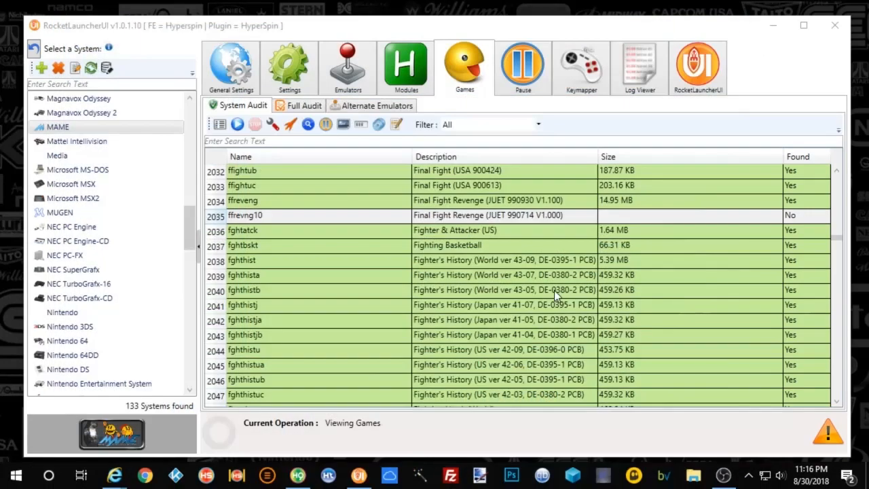
- Switch to File Explorer and open the fatmatch folder inside hyperspin\zips\tools
left_click(699, 475)
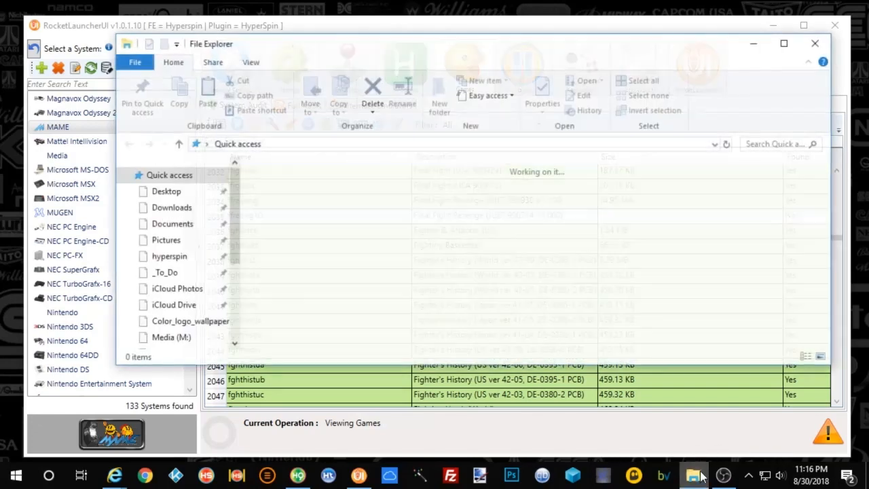
left_click(169, 257)
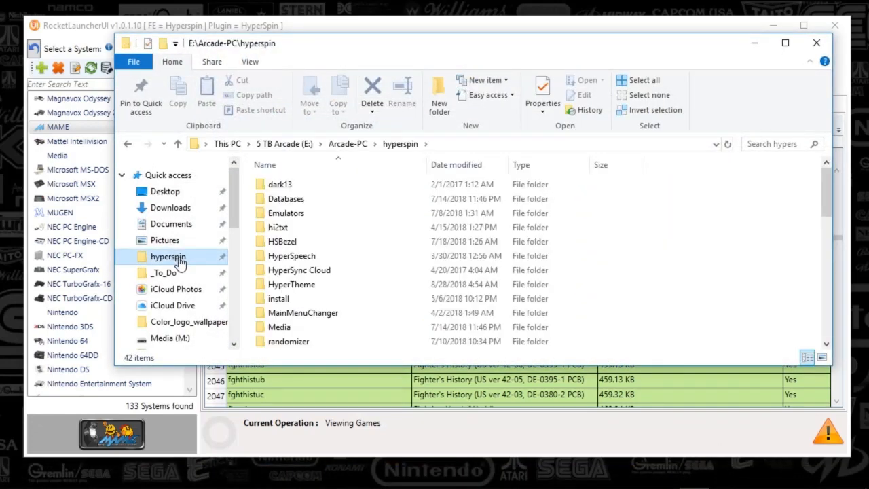
scroll(292, 307, "down", 4)
double_click(273, 266)
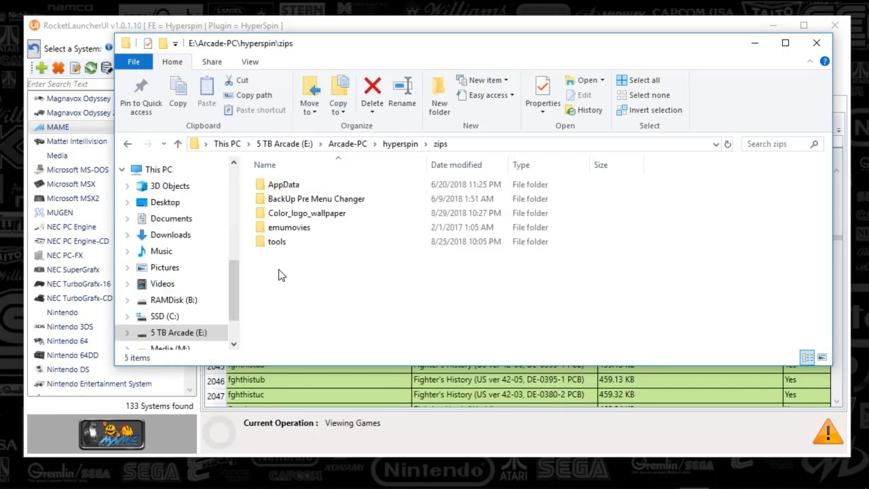
double_click(274, 245)
scroll(297, 281, "down", 5)
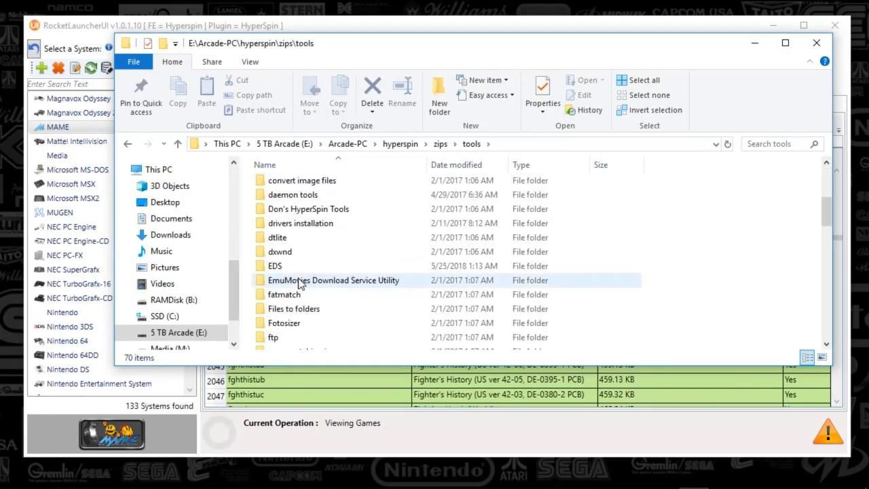
left_click(291, 298)
double_click(291, 299)
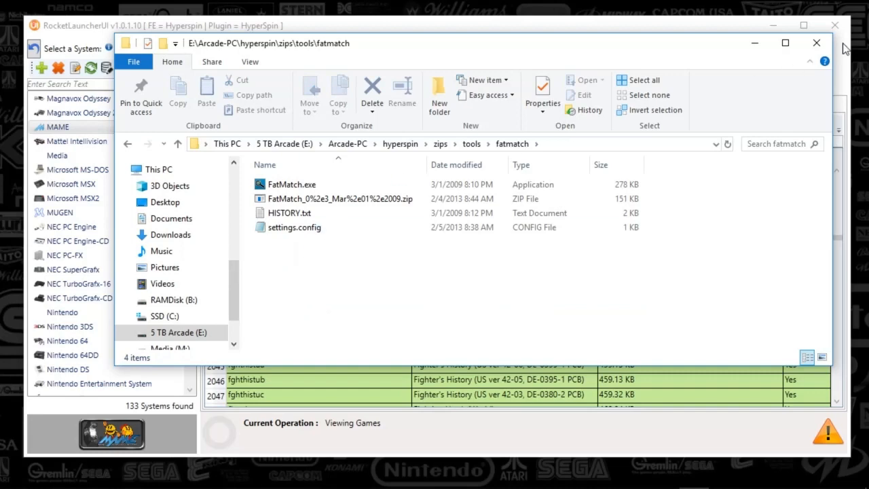
- Launch FatMatch.exe from the fatmatch folder and start its match wizard
double_click(288, 185)
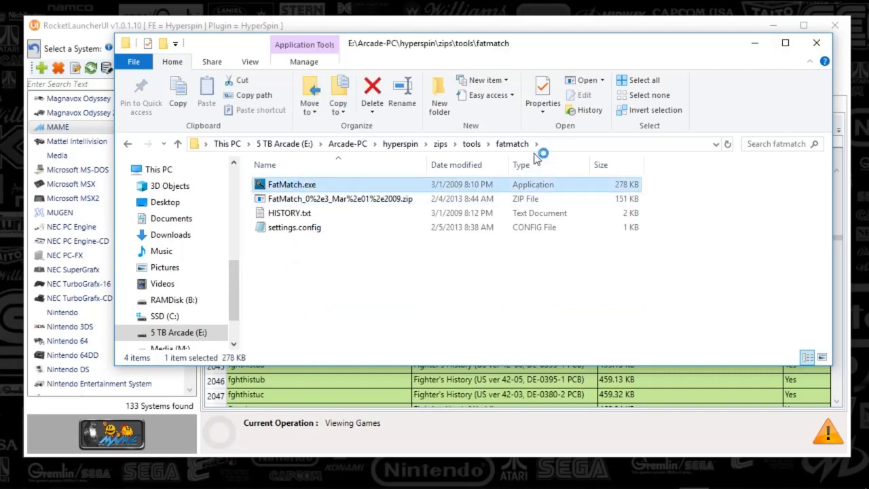
left_click(766, 44)
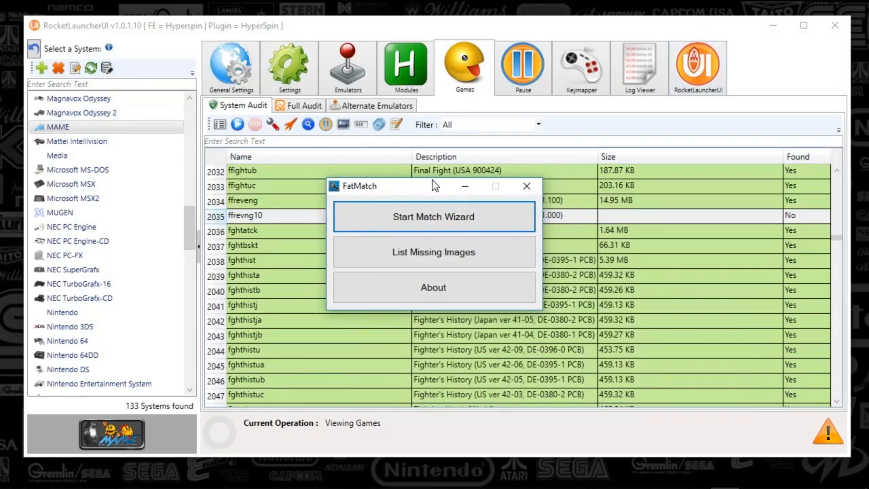
left_click_drag(418, 186, 480, 250)
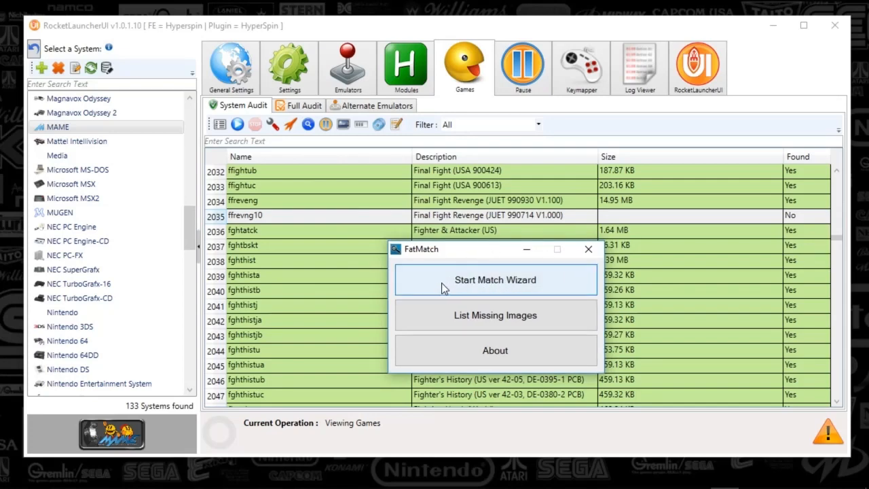
left_click(468, 283)
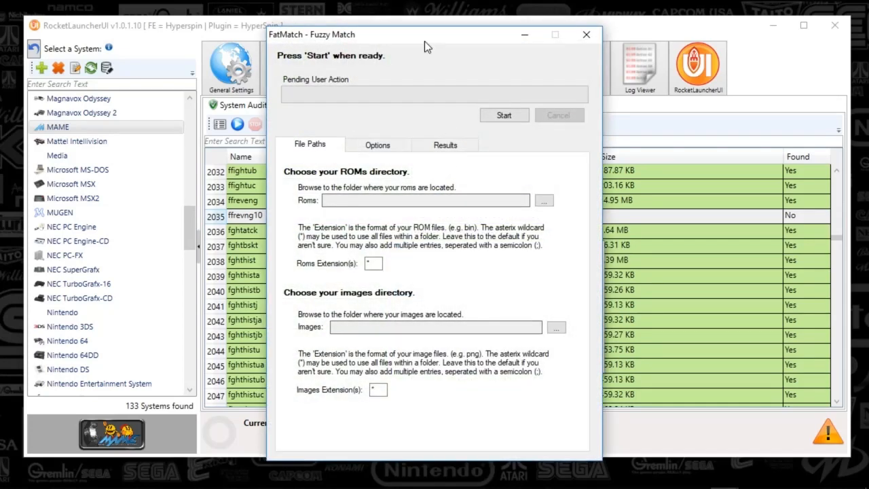
left_click_drag(428, 40, 585, 47)
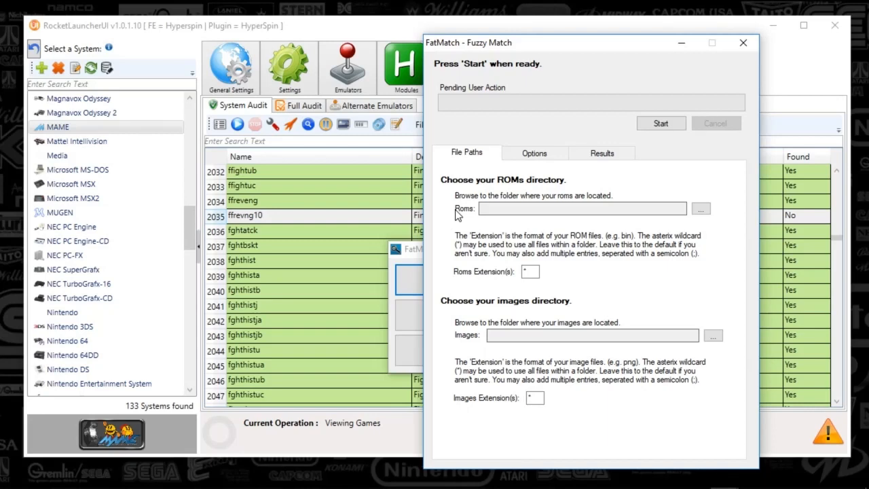
- Review FatMatch's ROM path setting, results view and selecting options, and close FatMatch without running a match
left_click(486, 209)
left_click(601, 154)
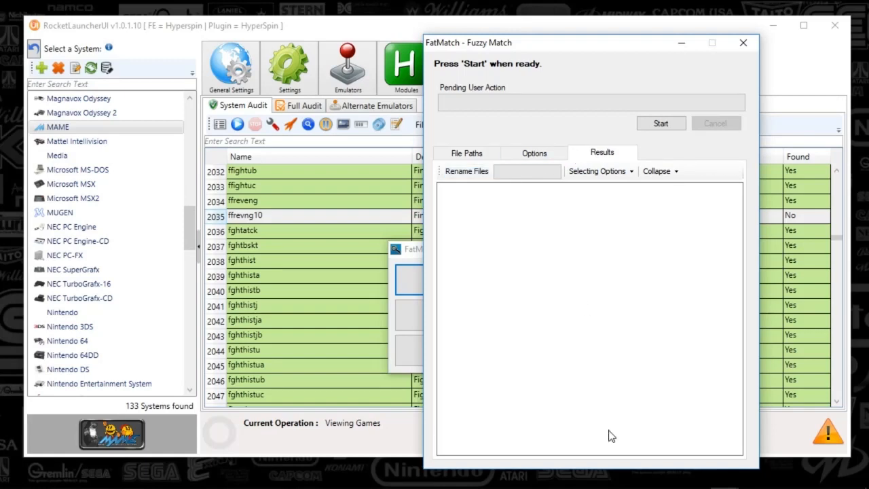
left_click(598, 174)
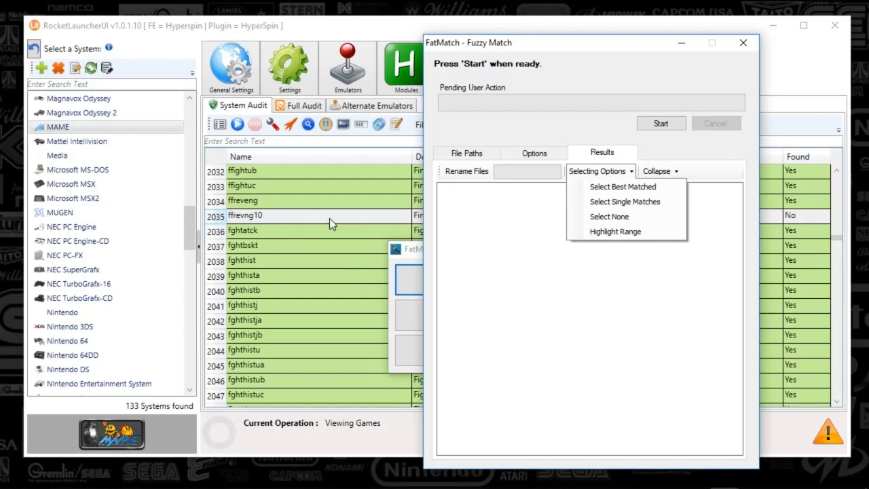
left_click(458, 176)
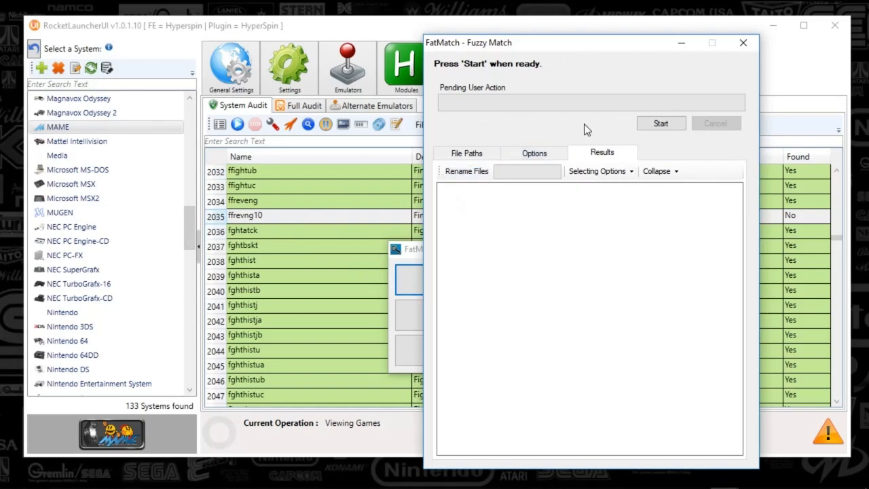
left_click(743, 43)
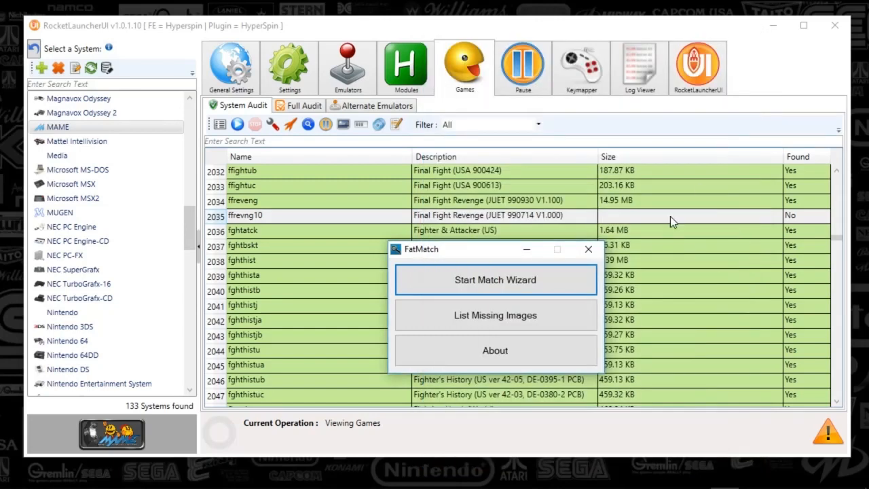
left_click(588, 249)
- Compare the missing ffrevng10 entry with the fghtbskt, fghtatck, ffreveng and ffightuc entries in MAME's system audit
left_click(477, 248)
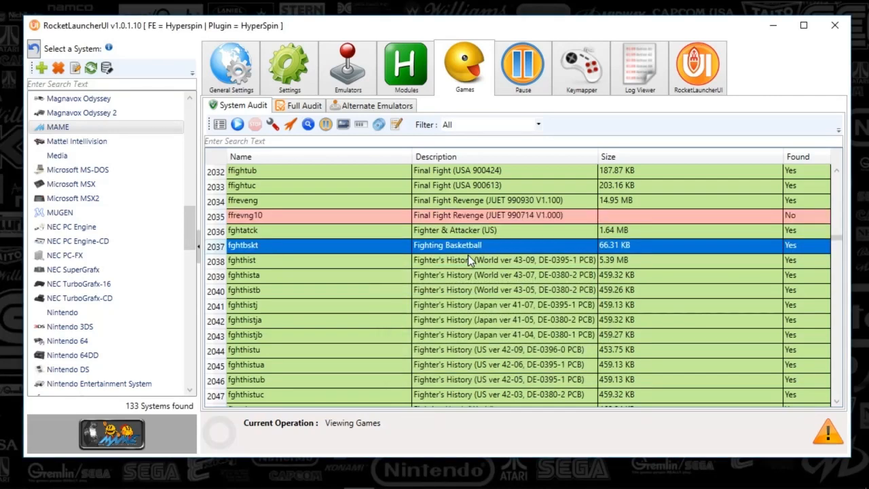
left_click(259, 231)
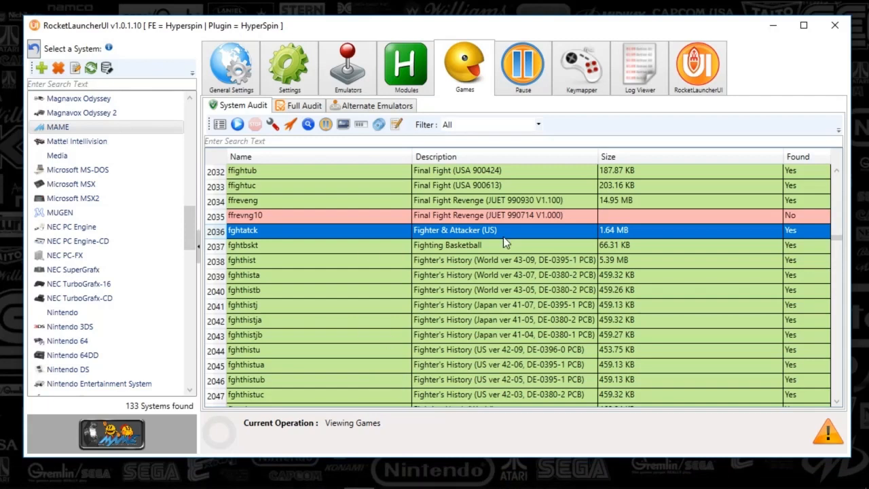
left_click(317, 203)
left_click(258, 216)
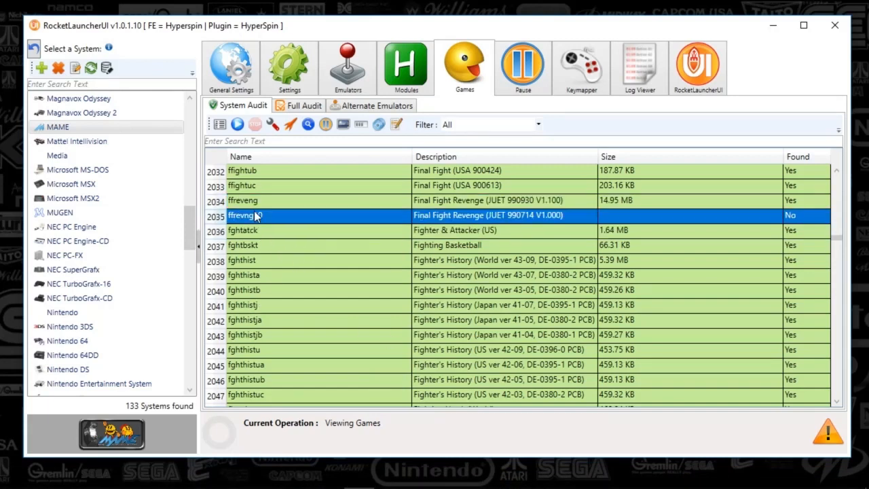
left_click(329, 186)
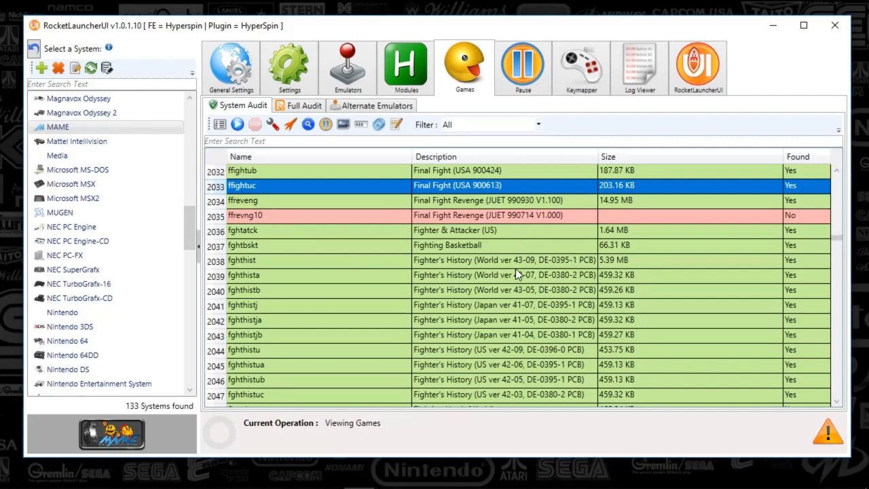